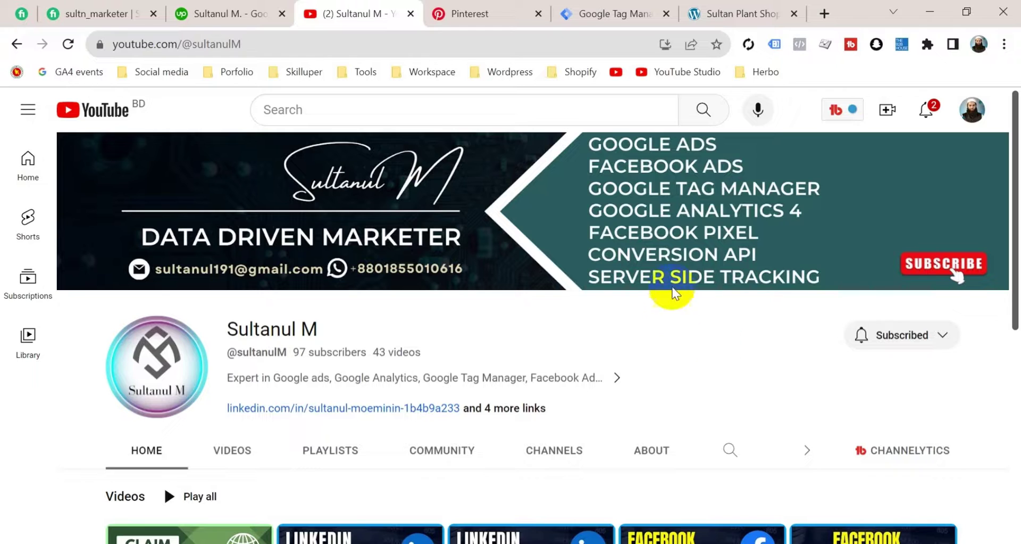
- Look over the plant shop, Tag Manager and Pinterest Ads tabs, then start a new tab
click(751, 15)
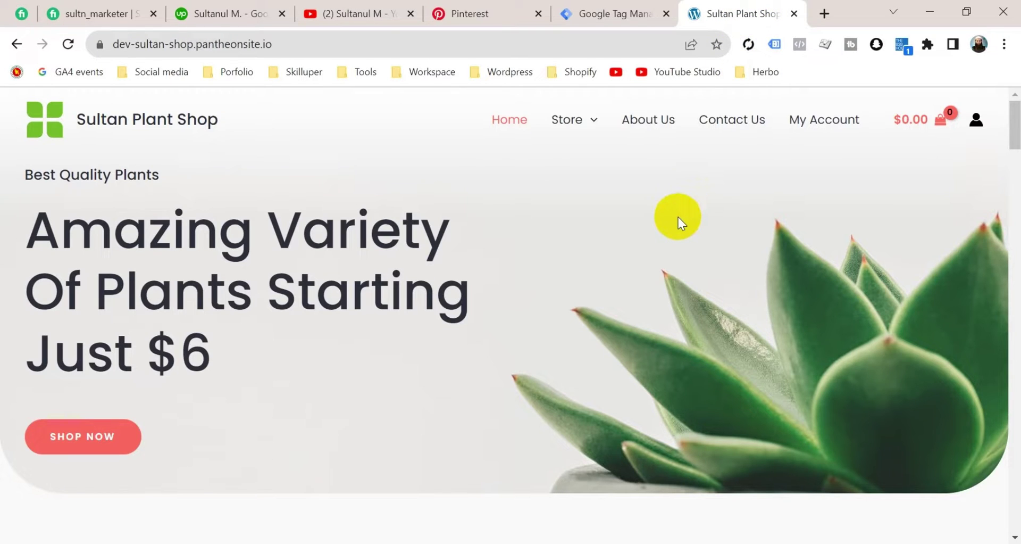
click(601, 14)
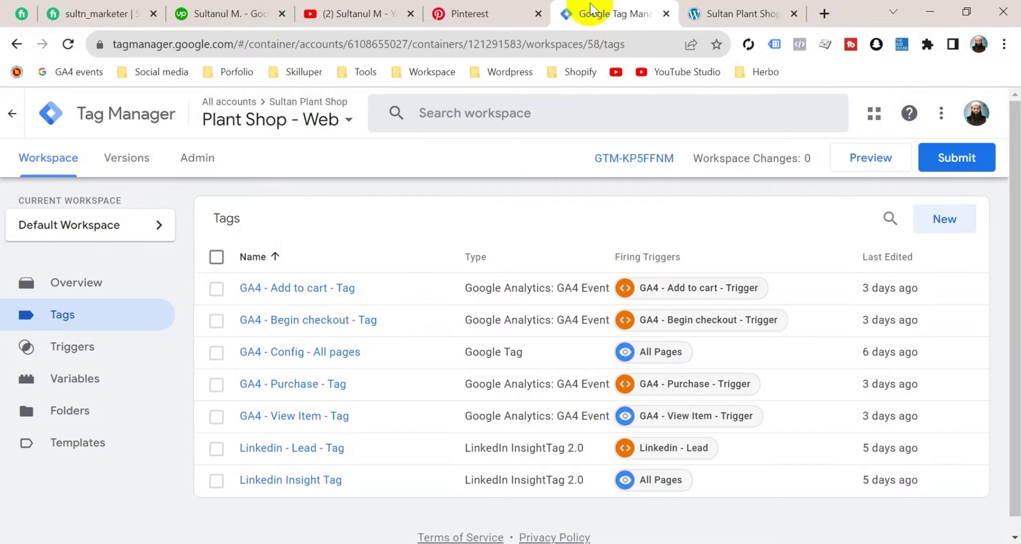
click(467, 13)
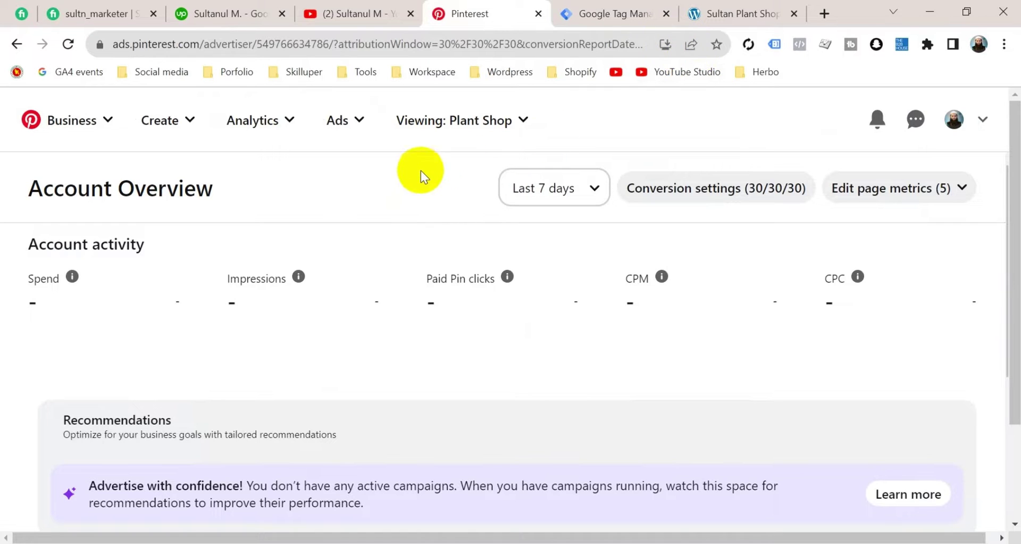
click(824, 13)
- Enter ads.pinterest.com, then go to the Pinterest Ads Conversions page
click(533, 344)
text(ads.pinterest.com)
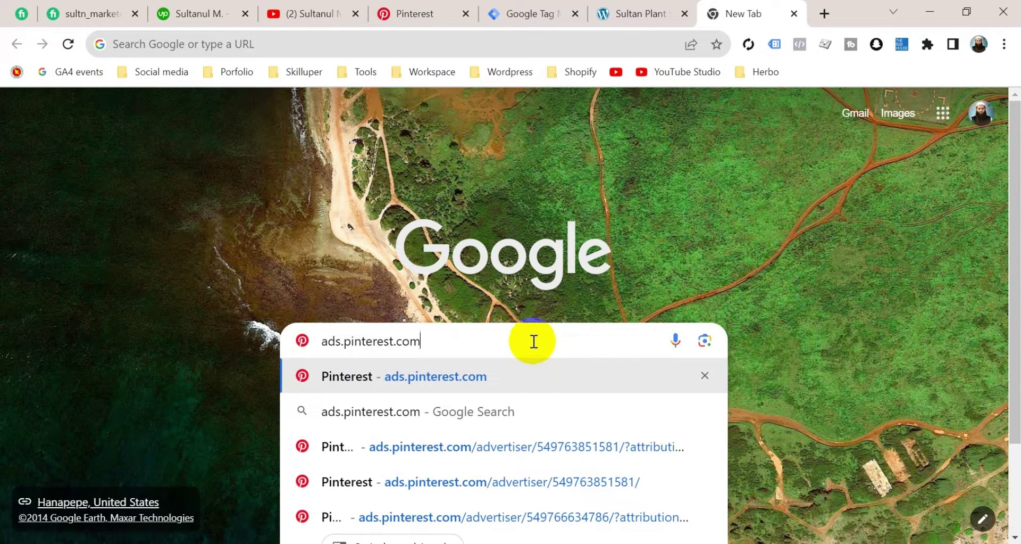
click(414, 14)
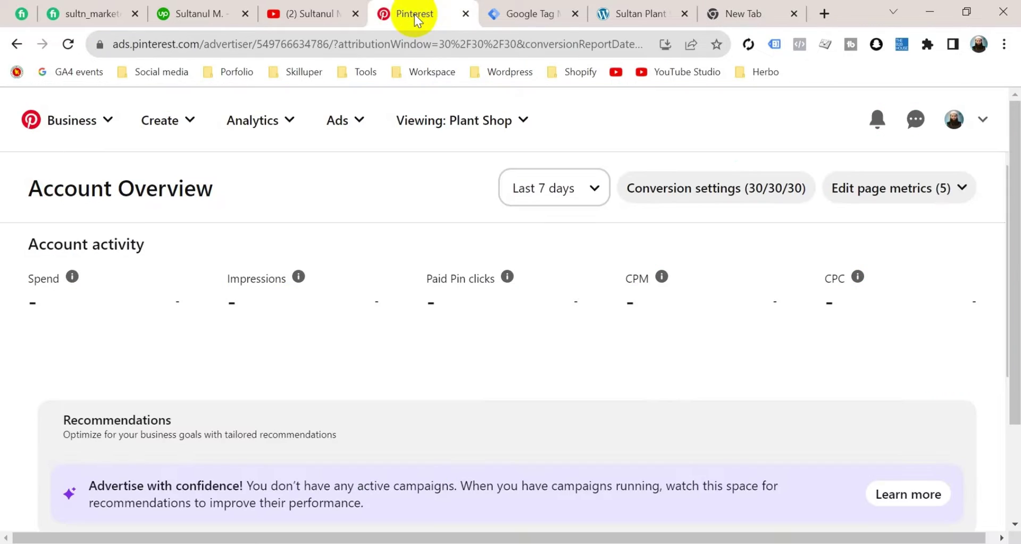
click(347, 137)
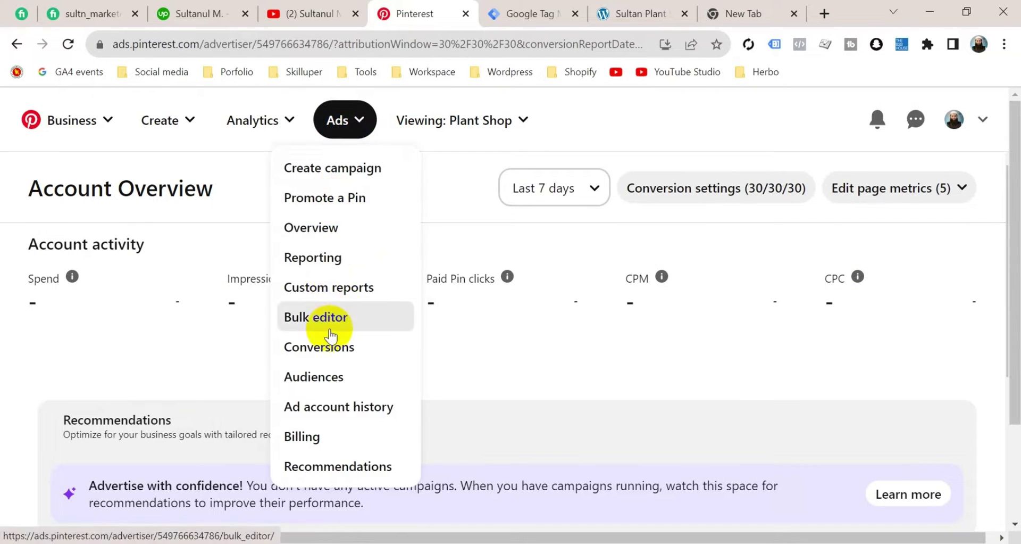
click(343, 347)
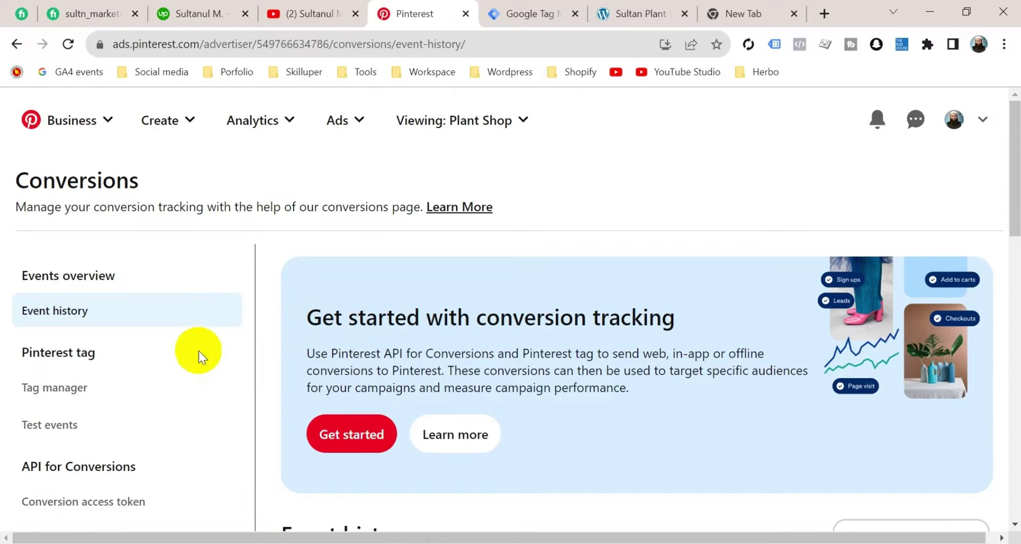
- Open the Pinterest Tag manager page and scroll down to its installation options
click(78, 395)
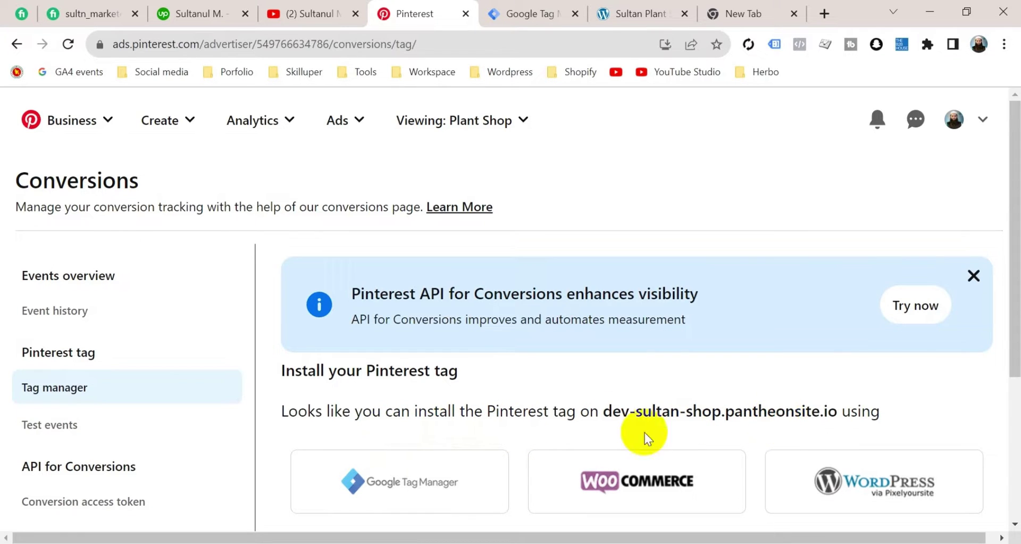
scroll(478, 409, down, 2)
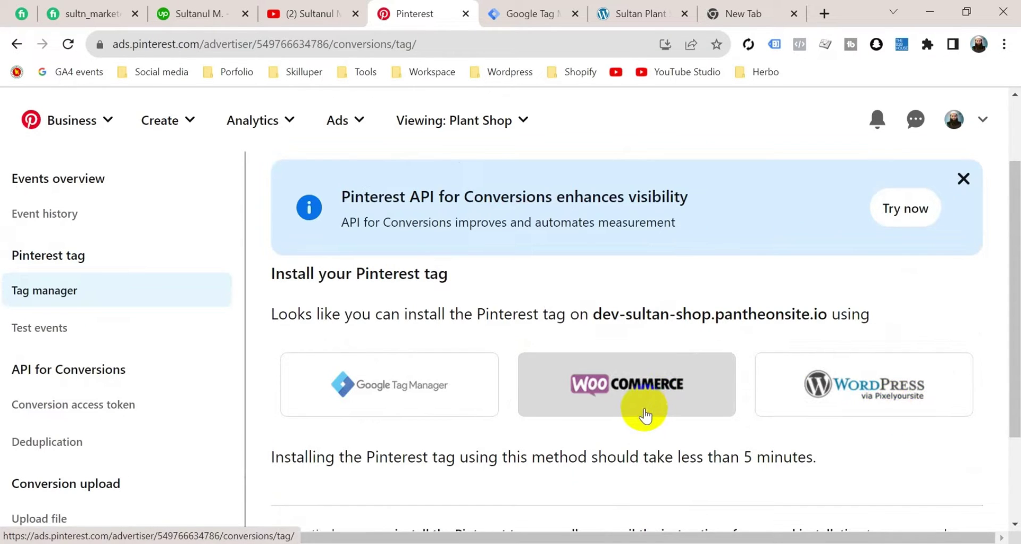
scroll(847, 426, down, 1)
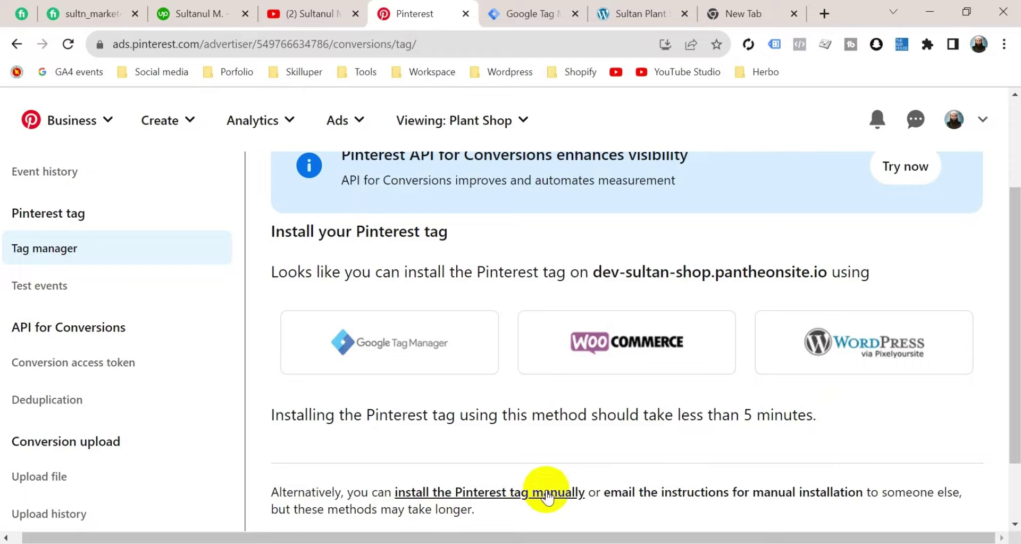
key(Down)
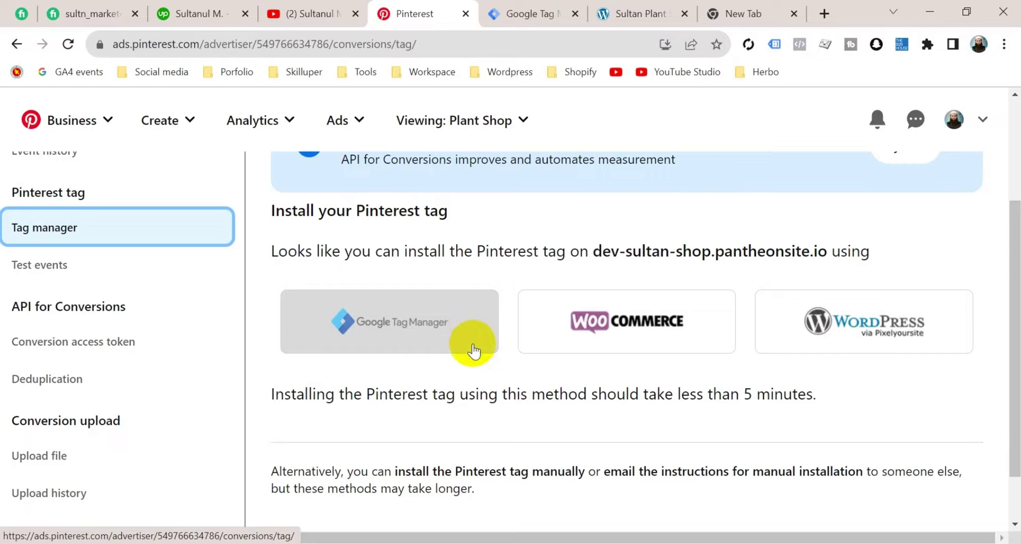
click(503, 472)
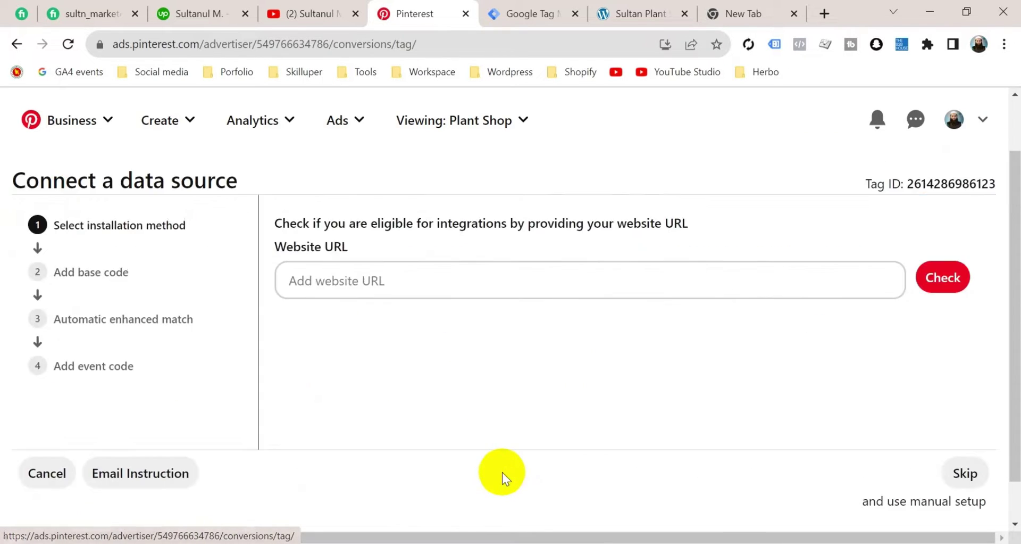
click(379, 279)
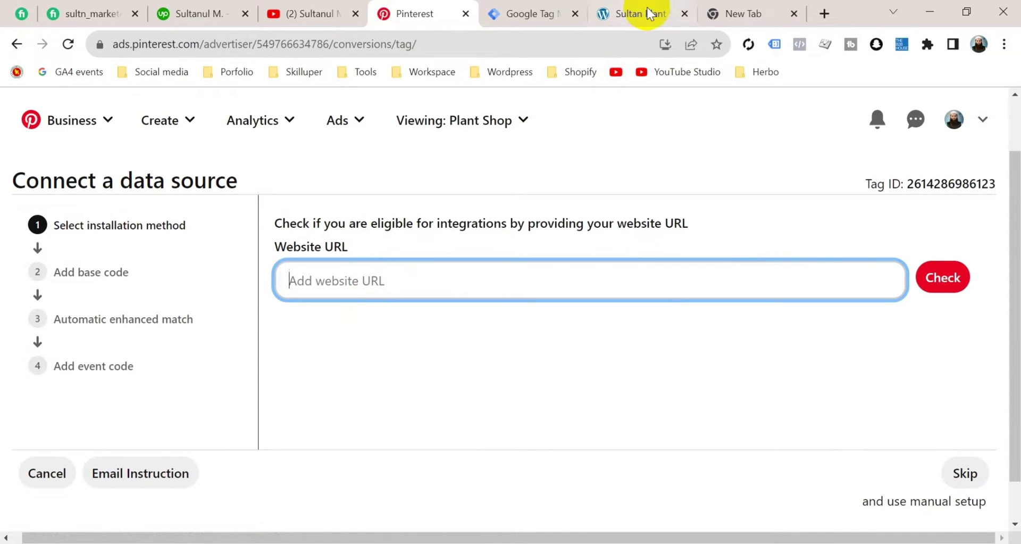
text(https://dev-sultan-shop.pantheonsite.io/)
click(946, 292)
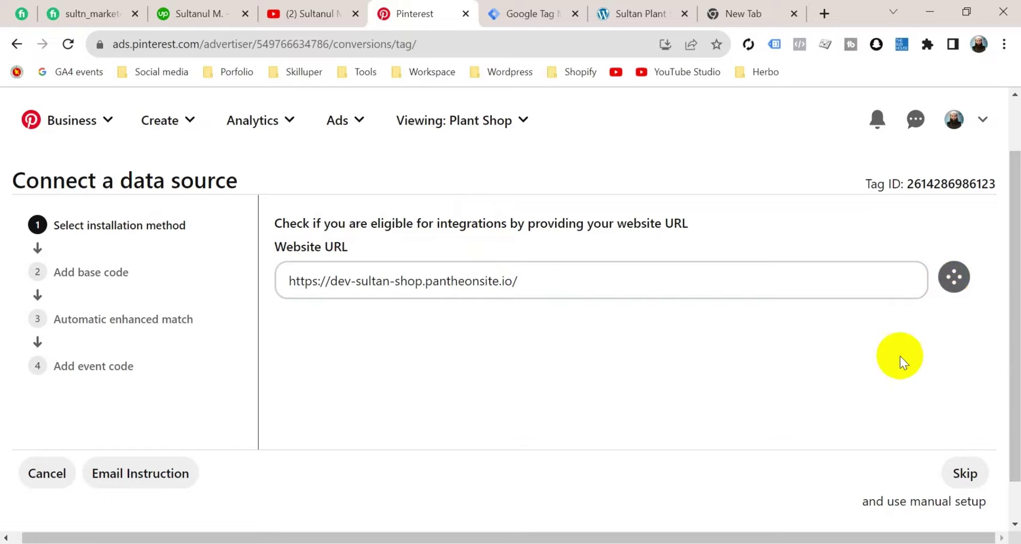
double_click(953, 187)
key(ctrl+c)
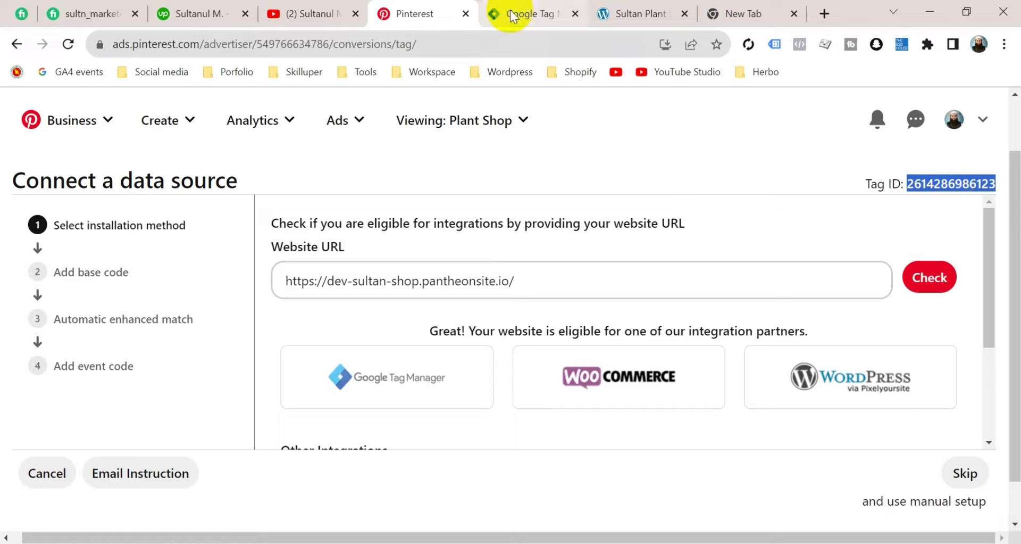
click(514, 14)
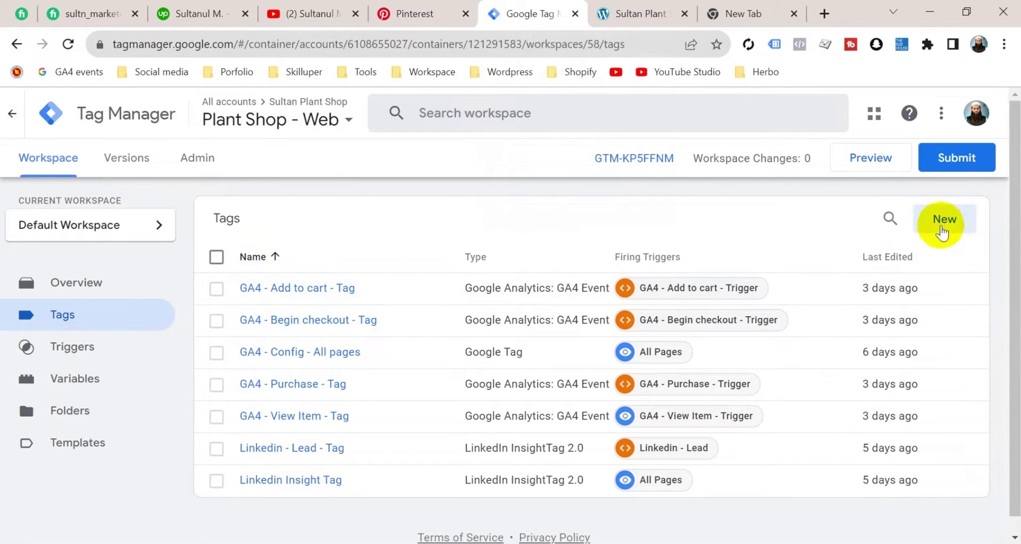
click(942, 226)
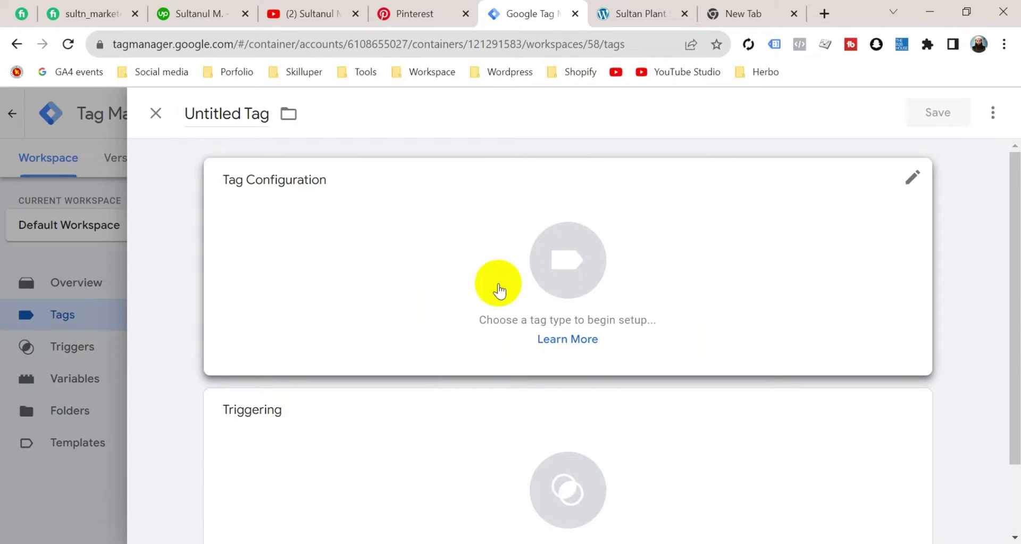
click(499, 290)
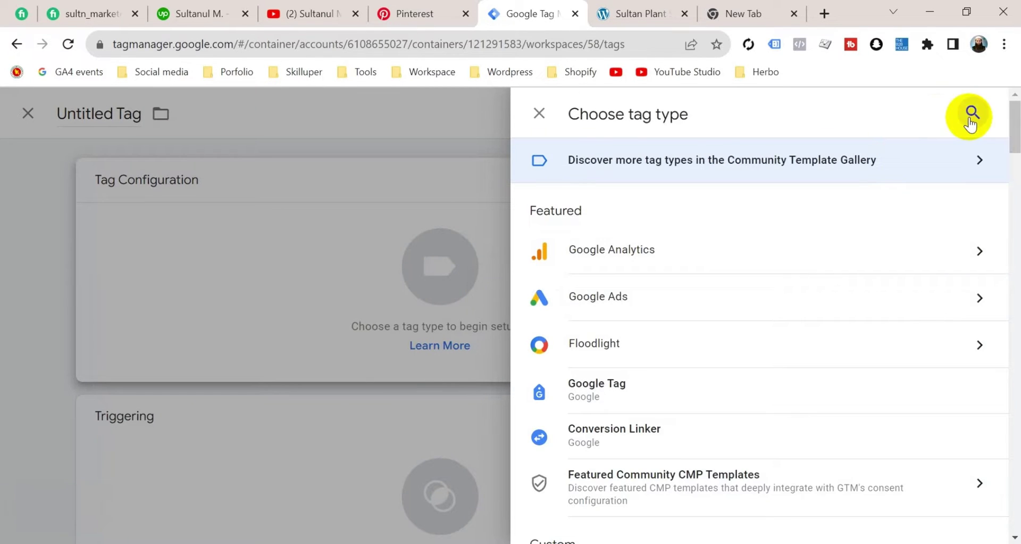
click(969, 114)
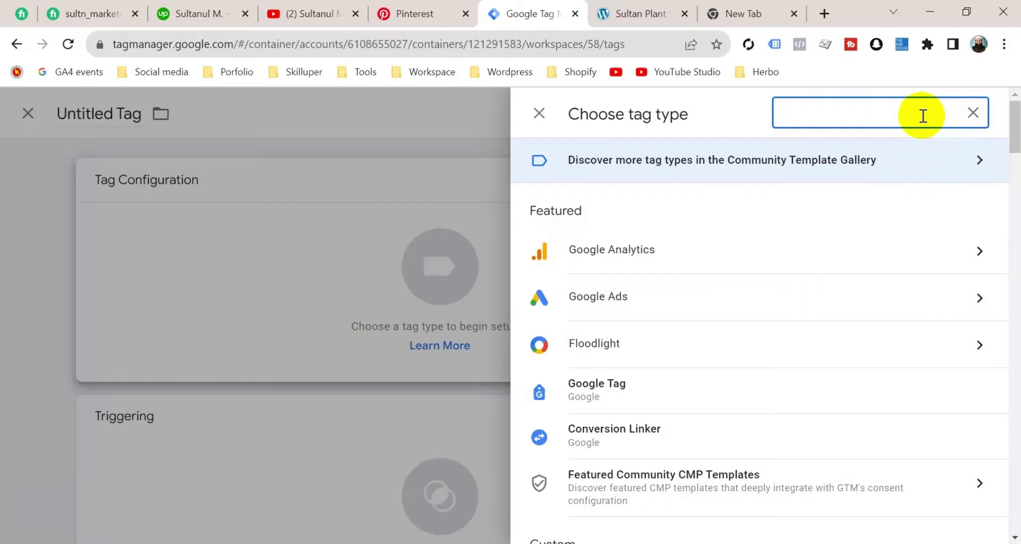
text(Pinter)
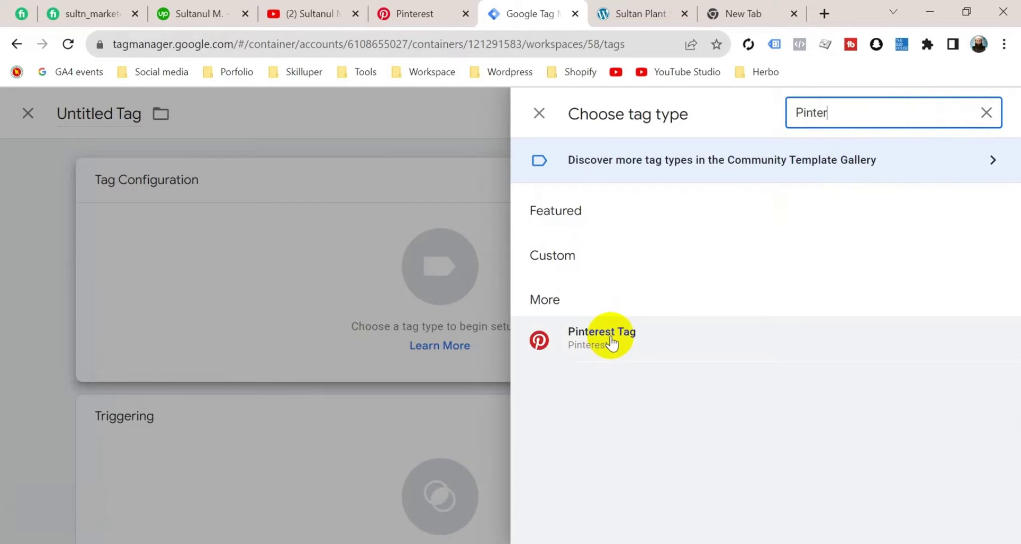
click(649, 343)
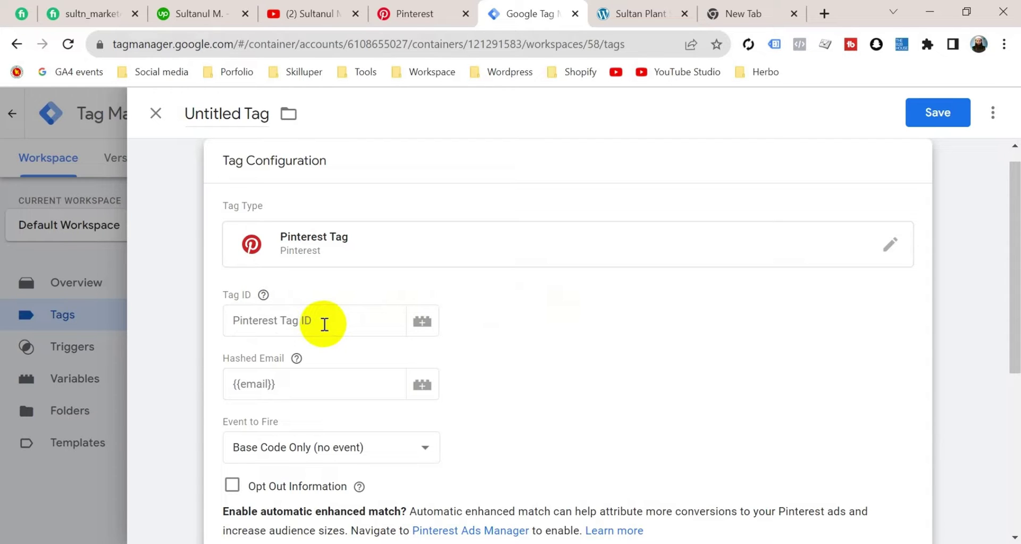
click(325, 322)
key(ctrl+v)
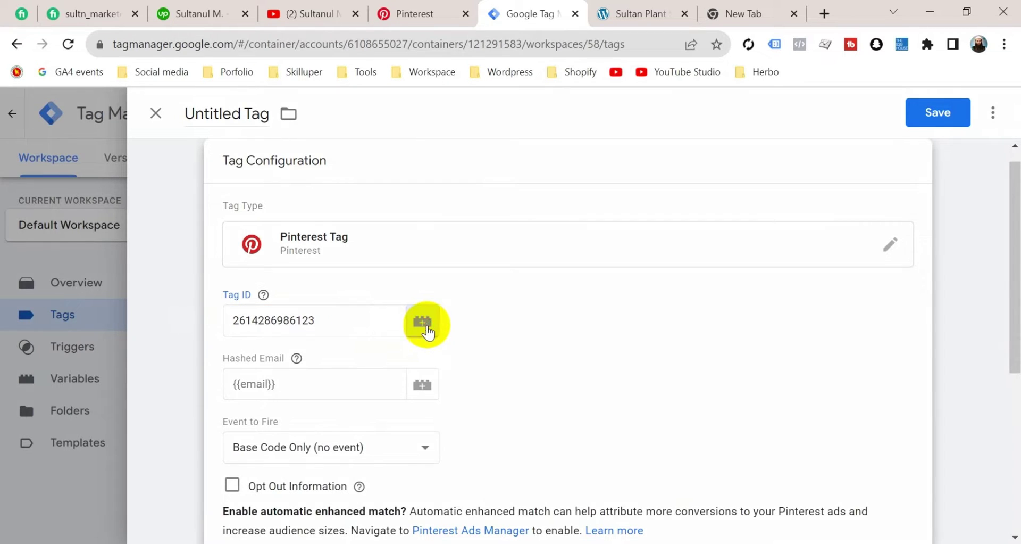
click(422, 322)
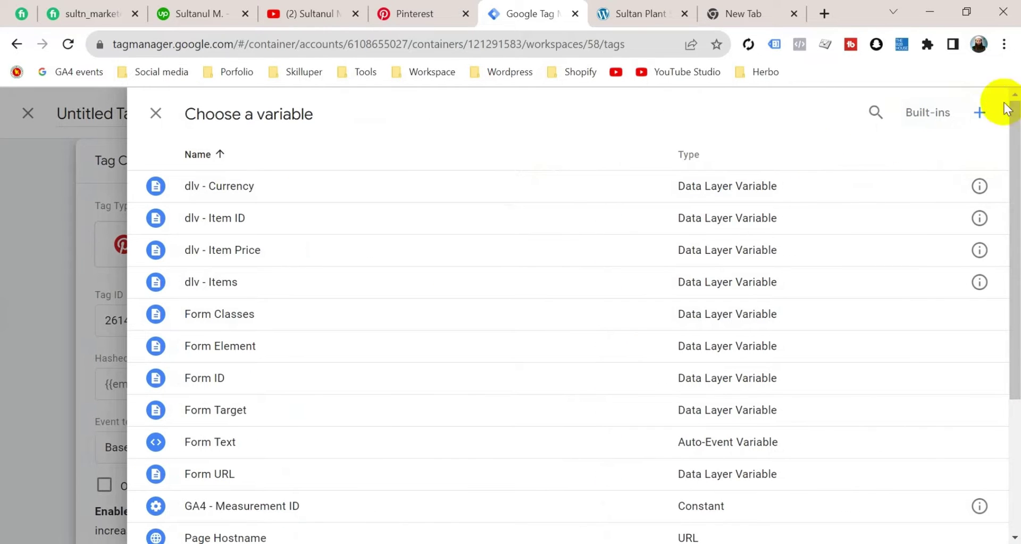
click(978, 113)
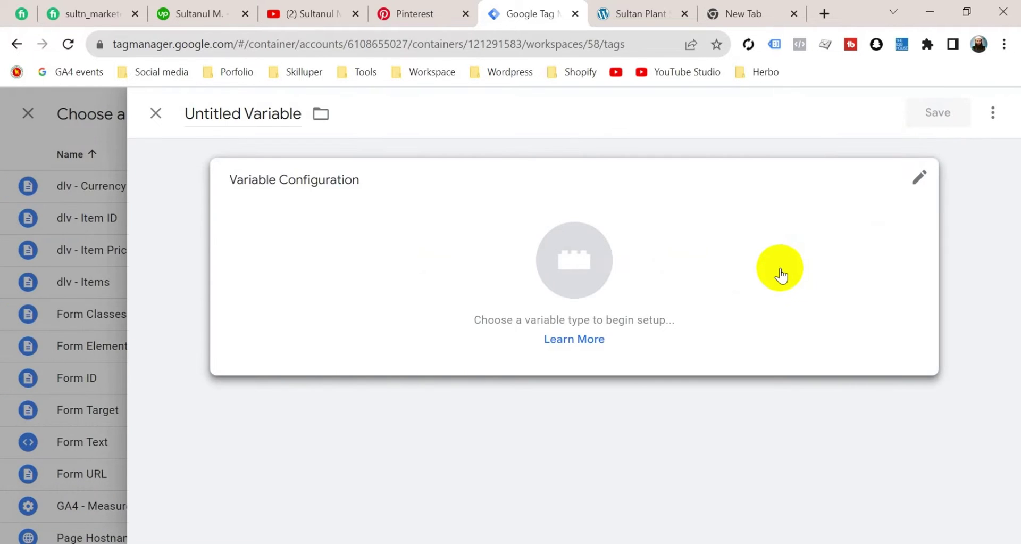
click(780, 274)
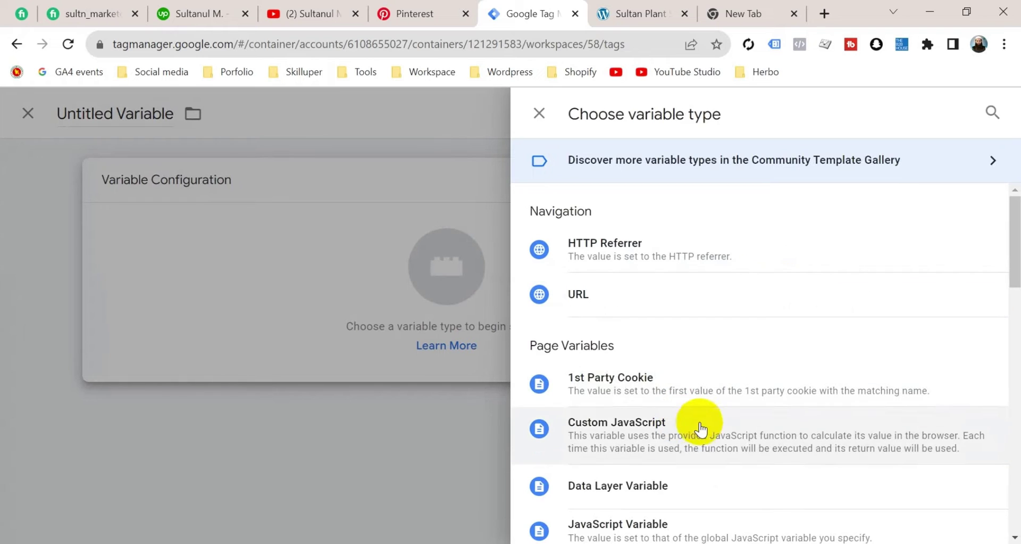
scroll(702, 428, down, 5)
scroll(692, 423, down, 2)
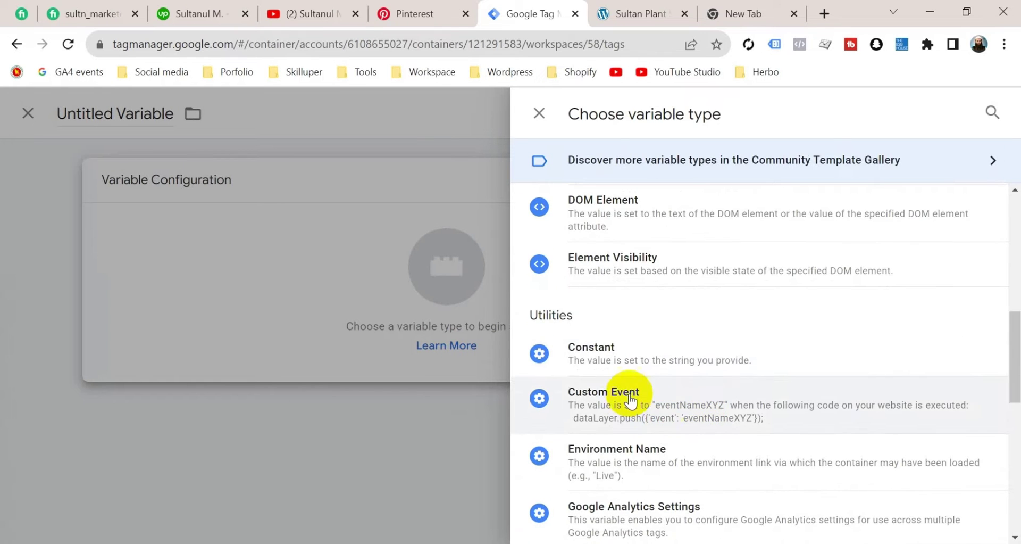
click(612, 359)
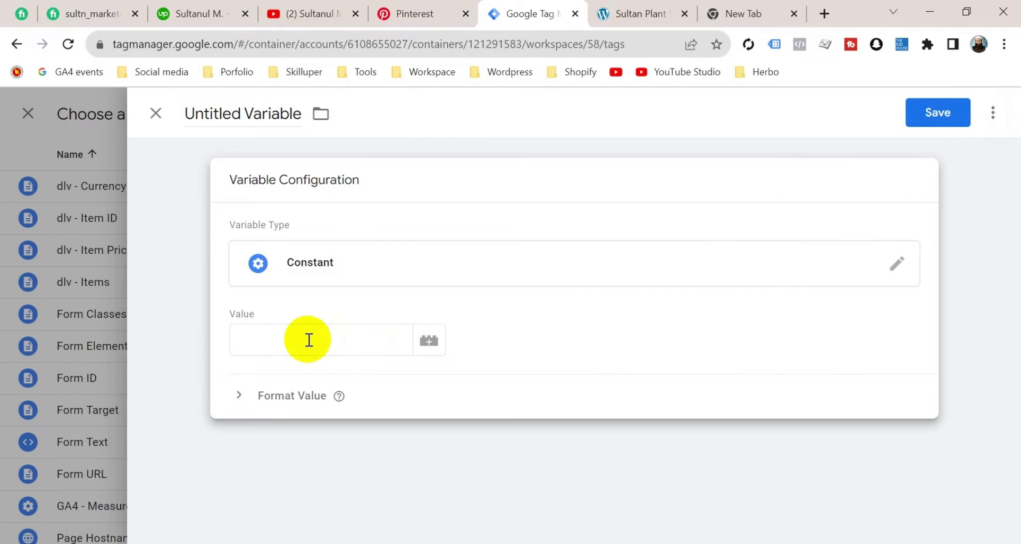
click(308, 339)
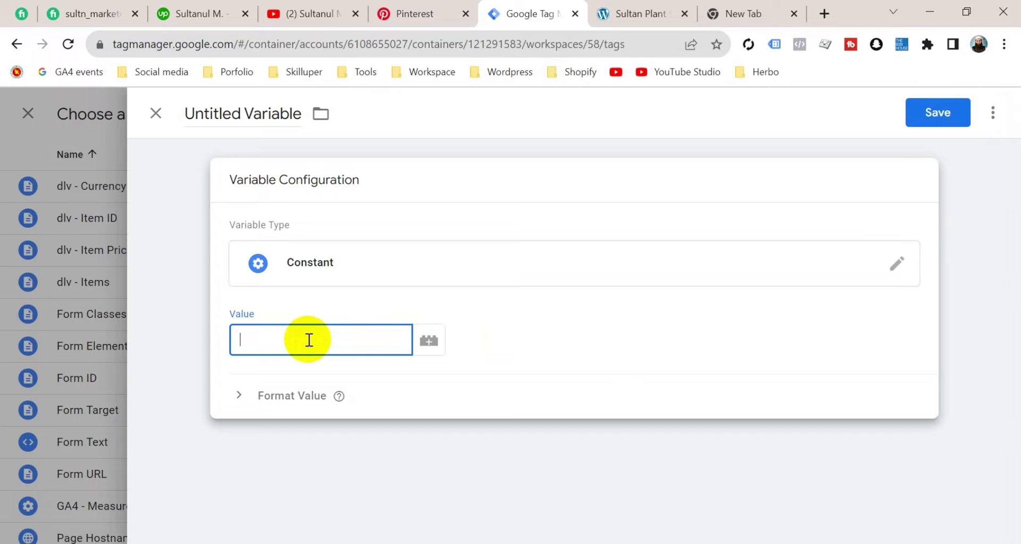
key(ctrl+v)
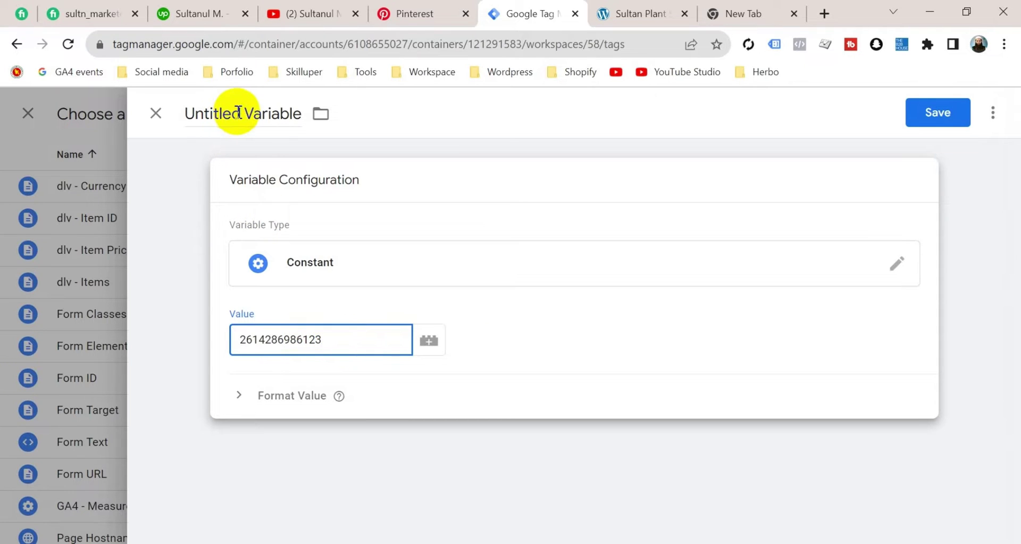
click(234, 113)
text(Pin - Tag ID)
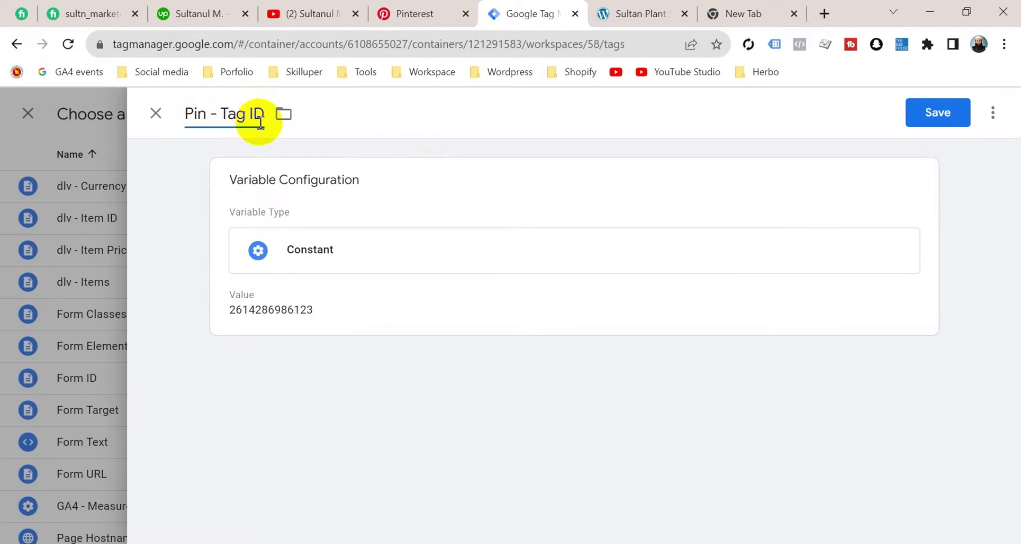
click(924, 115)
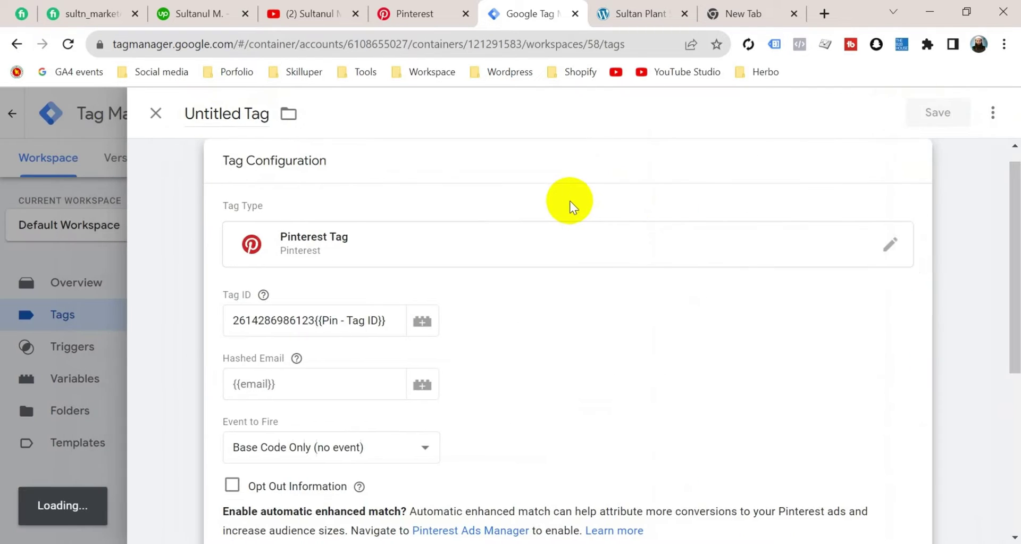
- Remove leftover Tag ID digits, trigger the tag on All Pages, and save it as Pin - Tag - Config
key(BackSpace)
key(BackSpace)
key(BackSpace)
key(BackSpace)
key(BackSpace)
key(BackSpace)
key(BackSpace)
key(BackSpace)
scroll(511, 381, down, 3)
scroll(516, 383, down, 3)
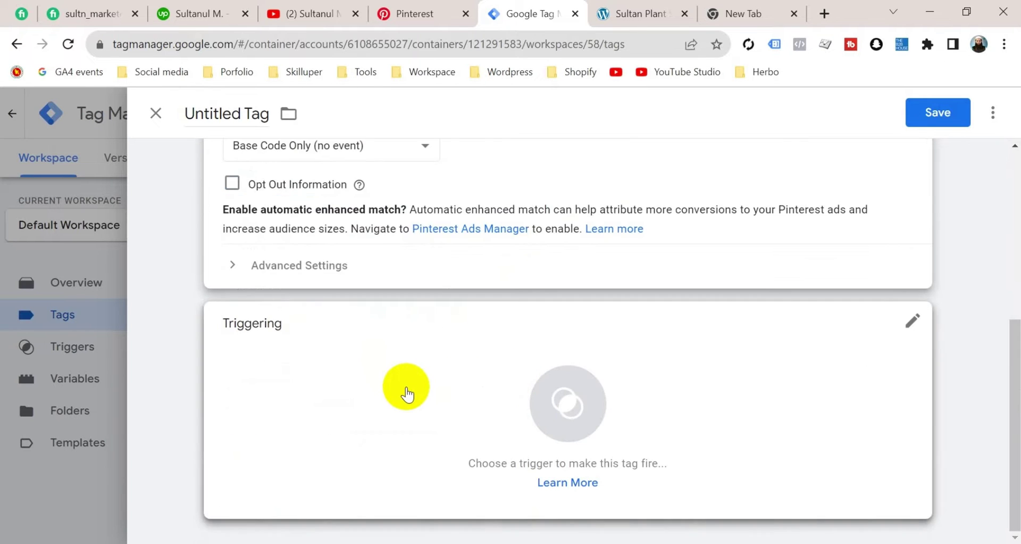
click(406, 391)
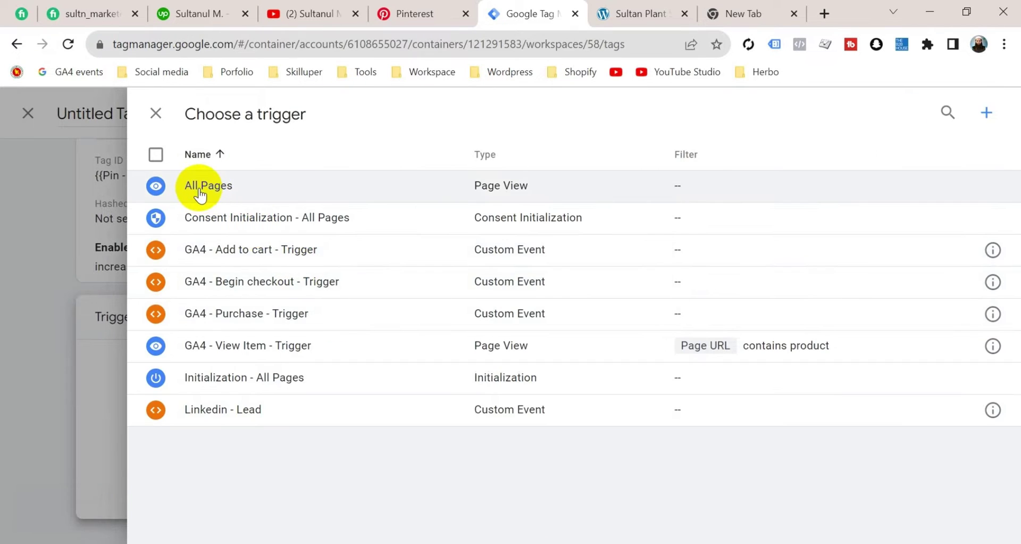
click(200, 189)
text(Pin - Tag - Config)
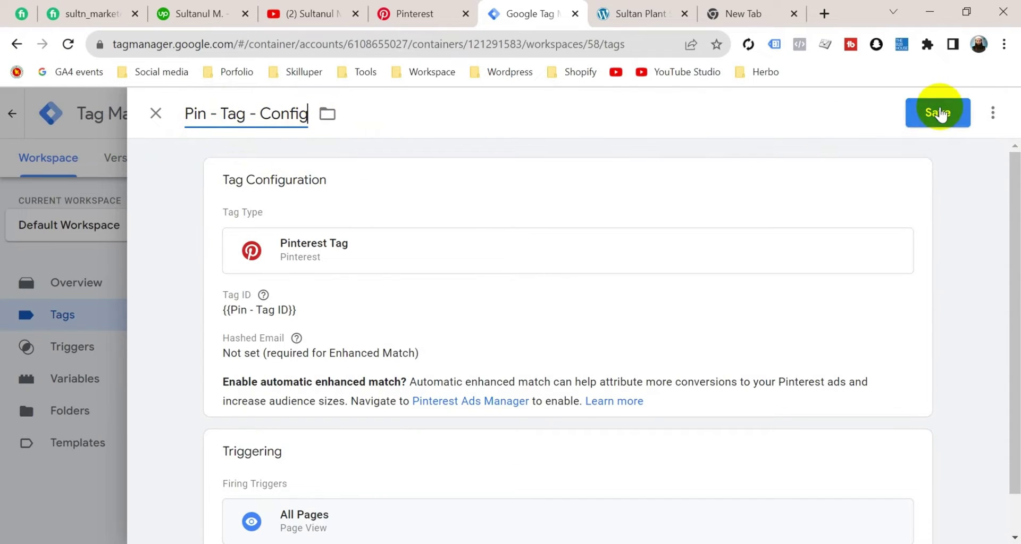
click(940, 112)
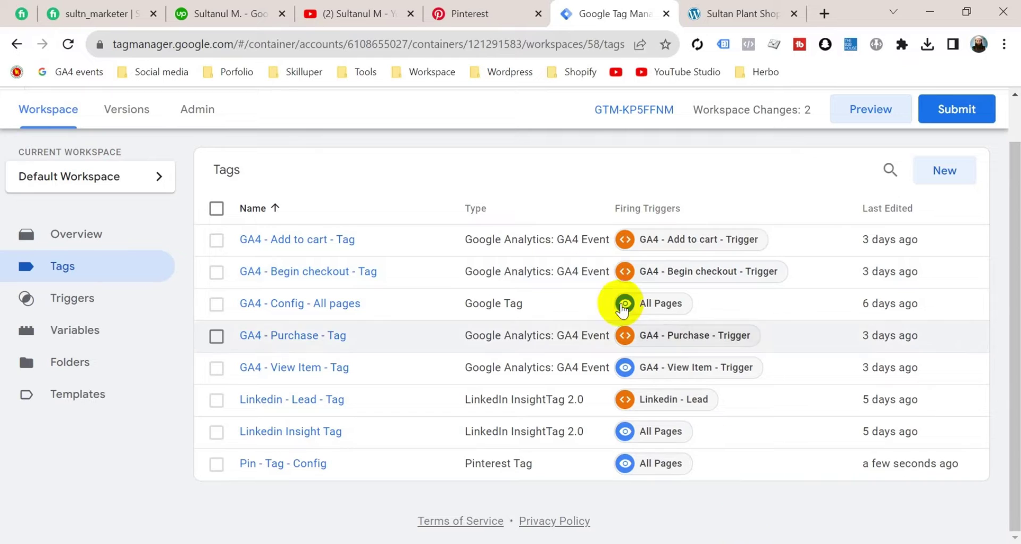
- Step through the Pinterest base code and event code setup screens and finish the wizard
click(476, 15)
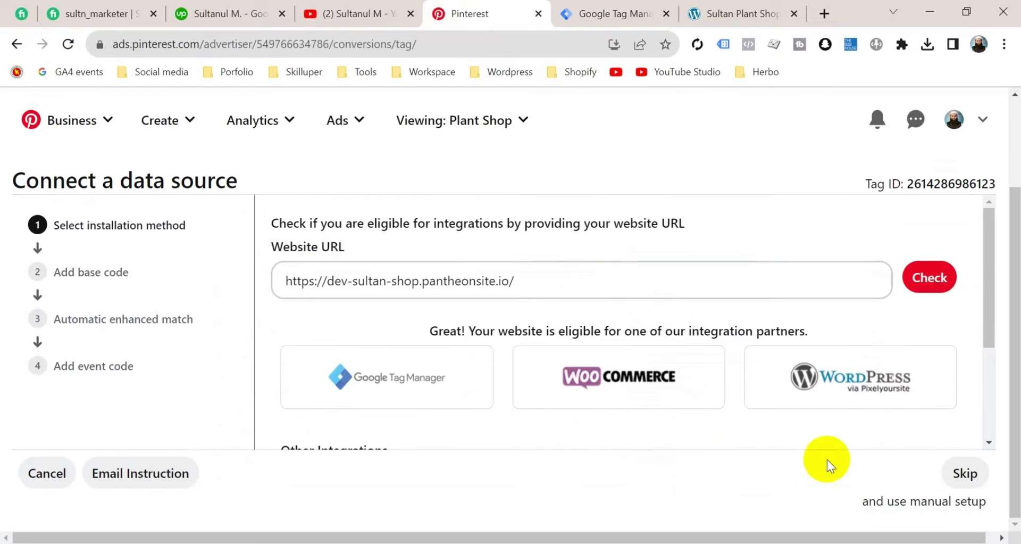
click(963, 472)
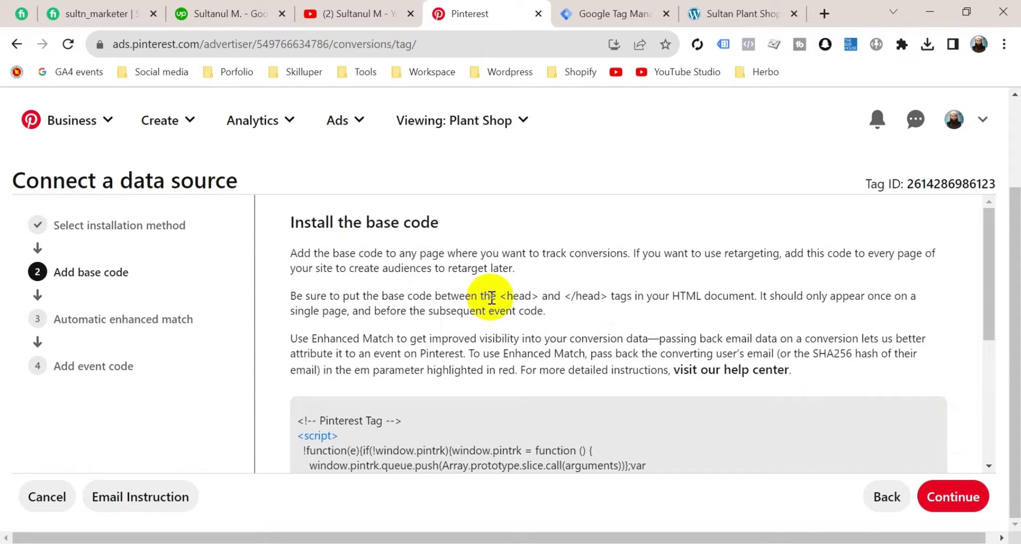
scroll(829, 418, down, 2)
scroll(767, 385, down, 3)
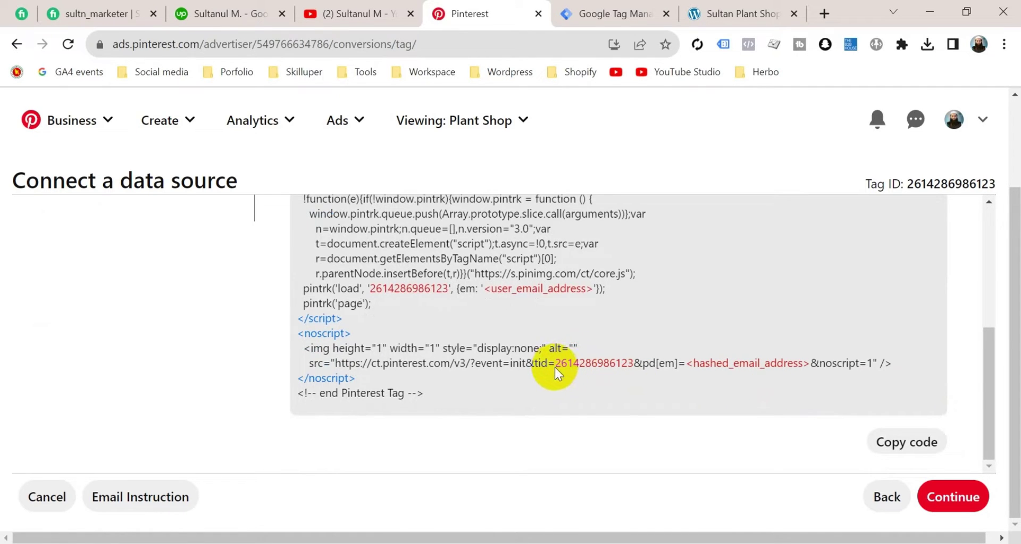
click(953, 495)
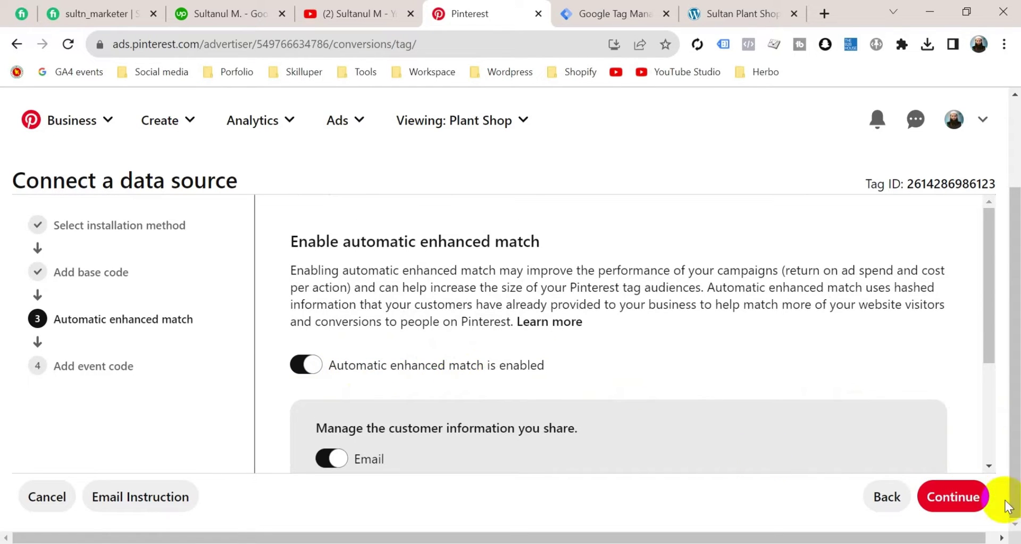
click(947, 500)
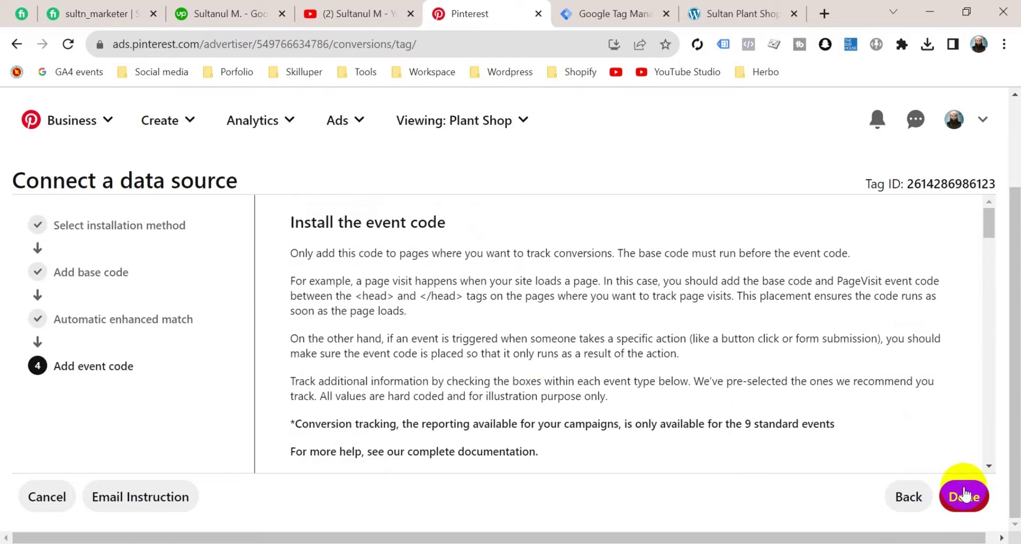
click(947, 506)
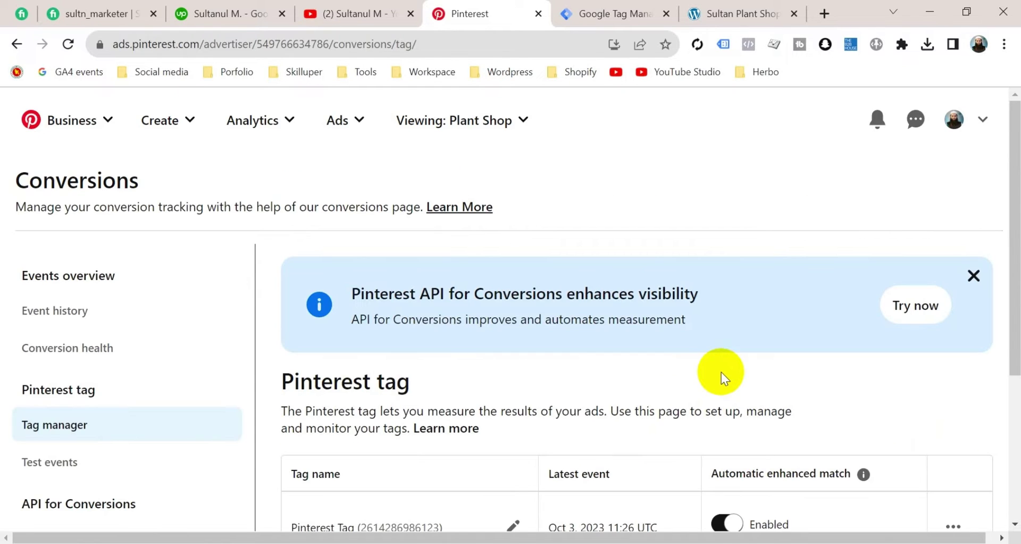
- On Test events, paste the shop URL from clipboard history and launch the site
click(88, 460)
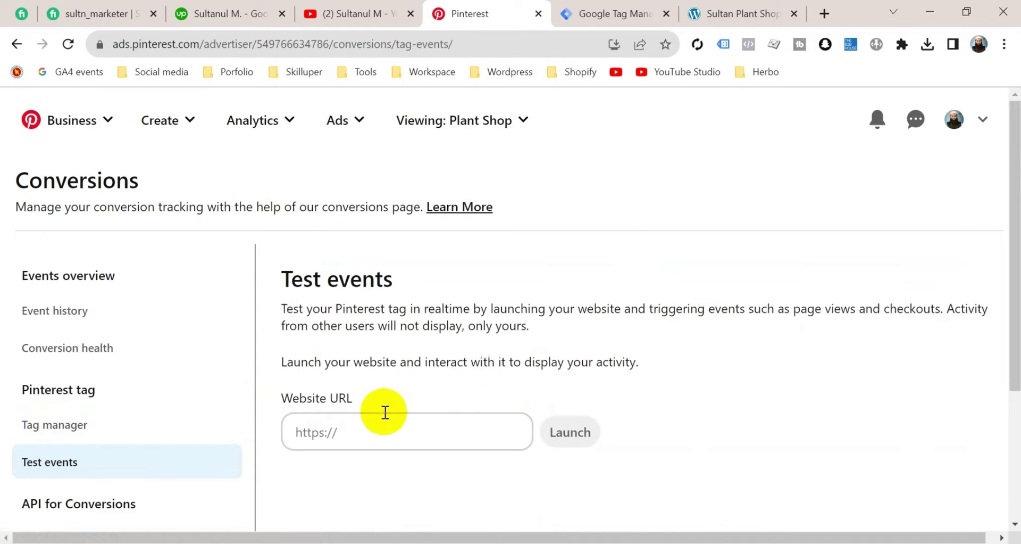
click(357, 434)
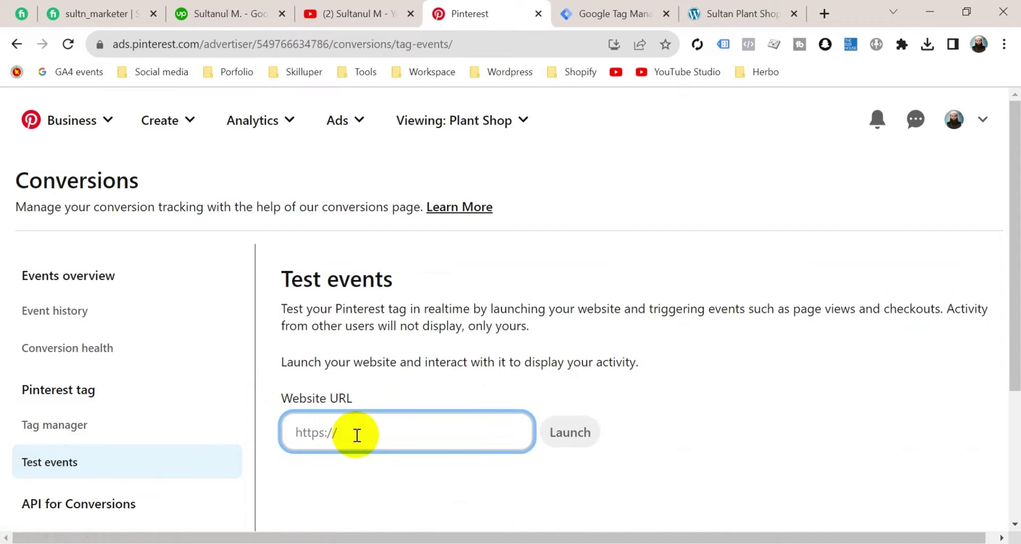
key(super+v)
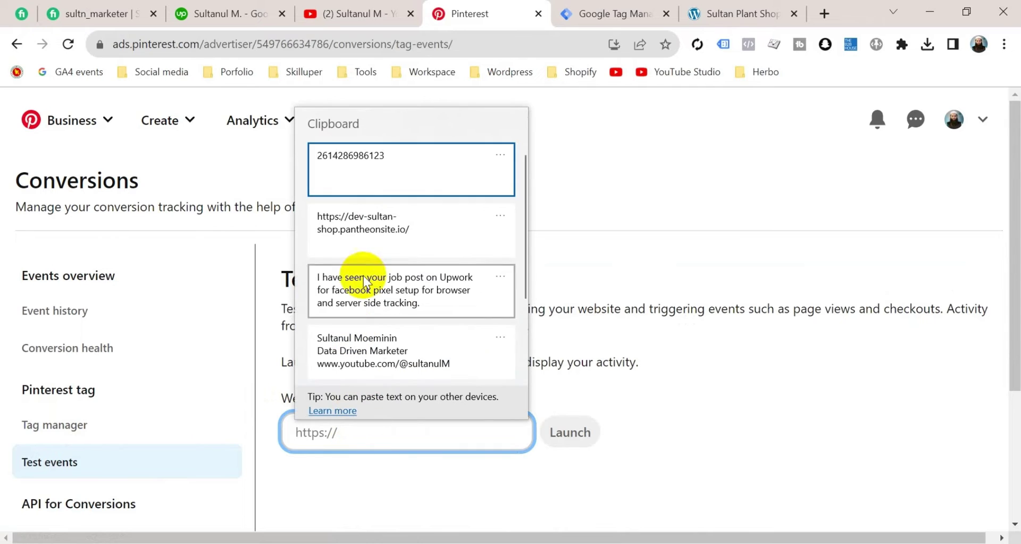
click(391, 235)
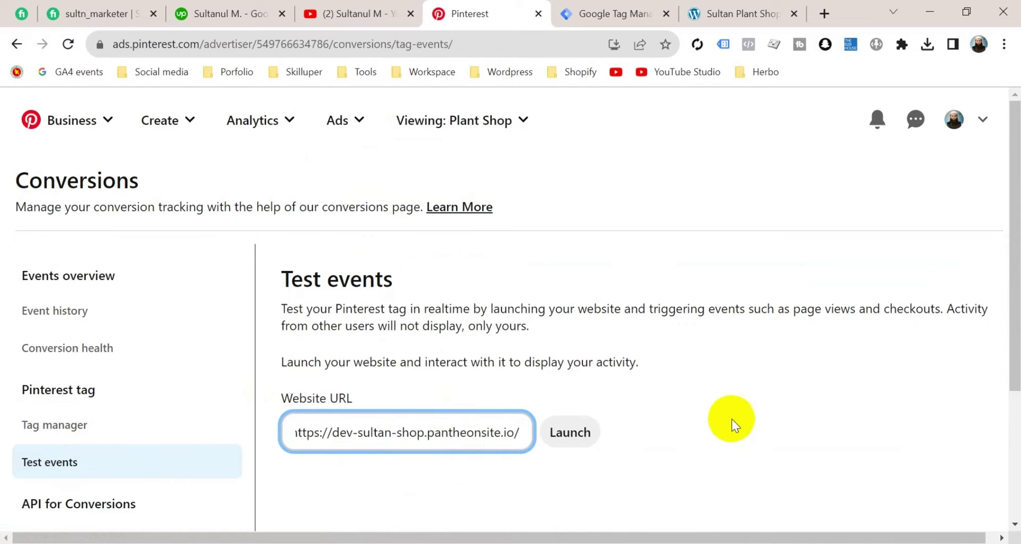
click(582, 431)
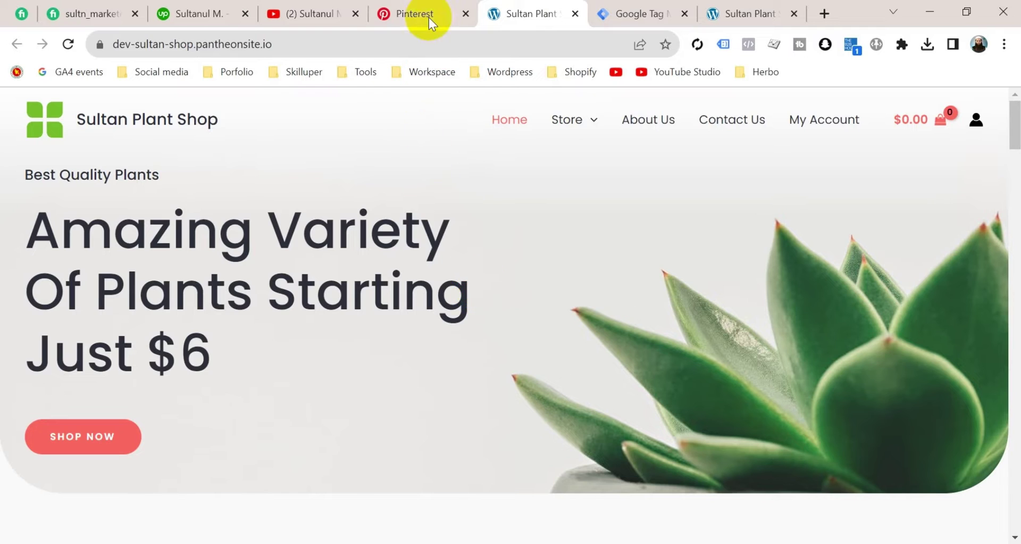
click(429, 17)
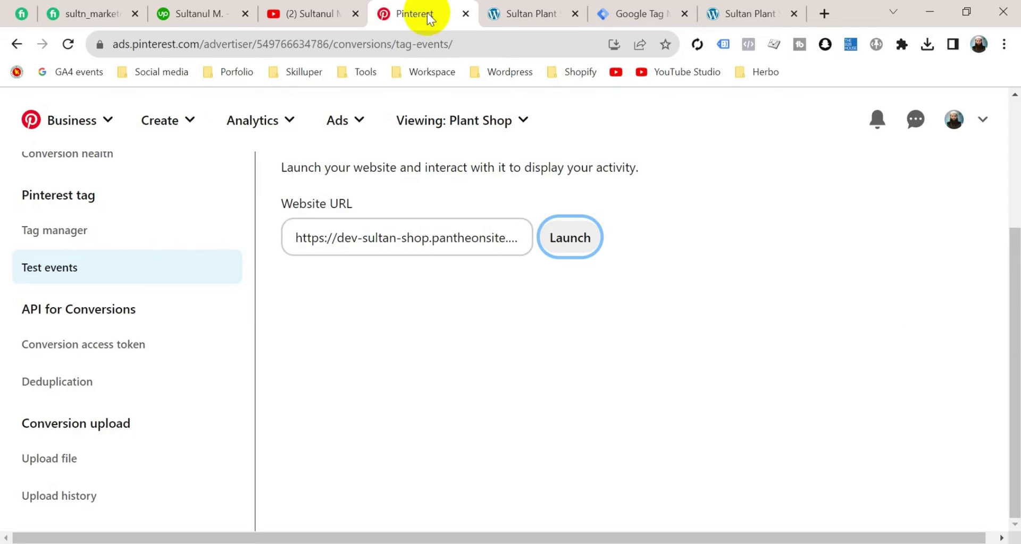
scroll(529, 352, up, 3)
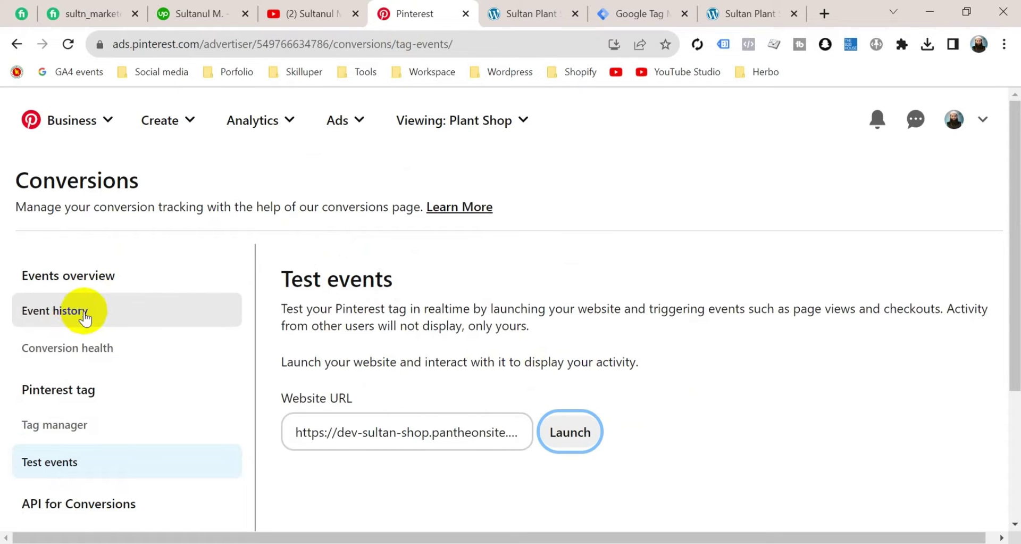
- Open Event history and scroll down to the Init events chart
click(127, 311)
scroll(479, 425, down, 5)
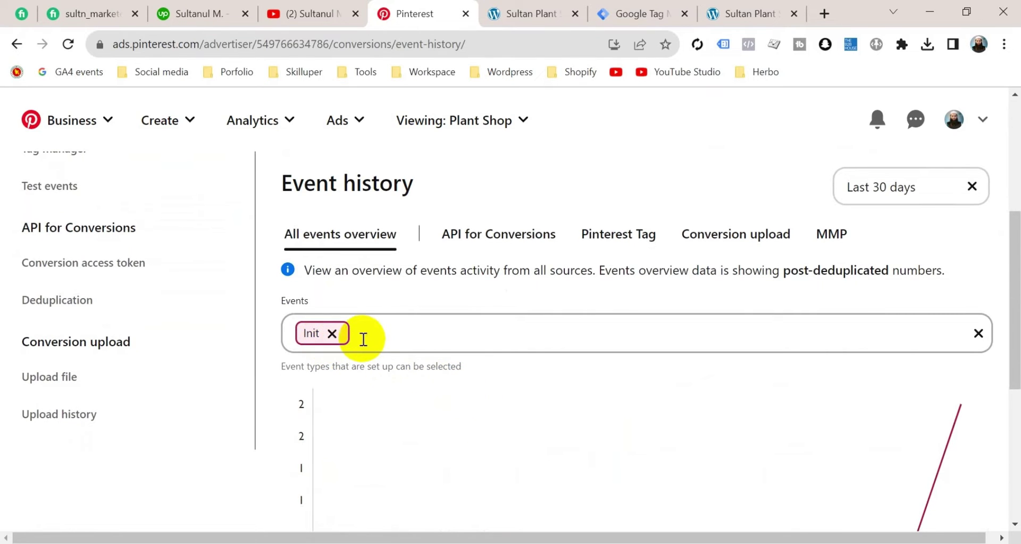
scroll(346, 324, down, 1)
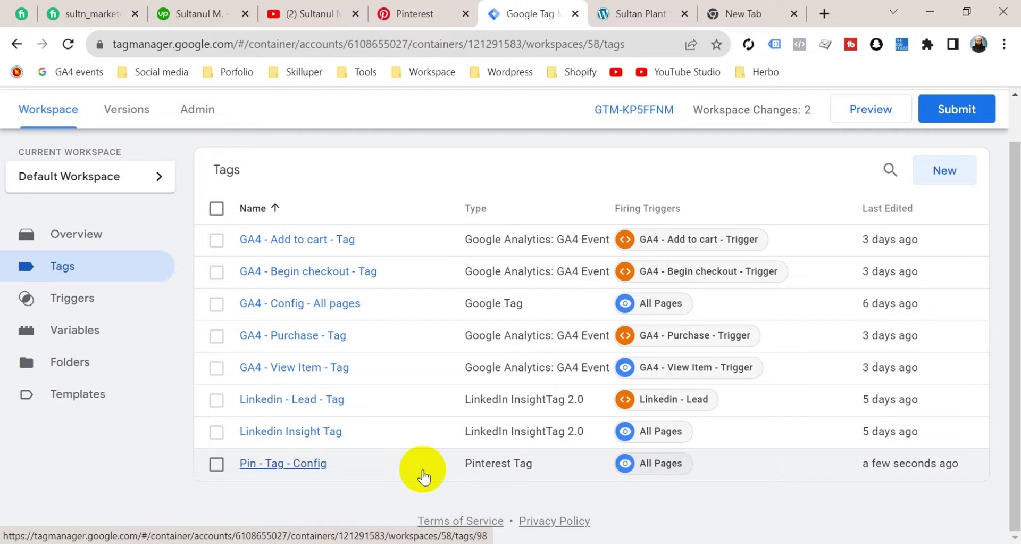
- Preview the container on the shop site and confirm Pin - Tag - Config fired once
click(886, 113)
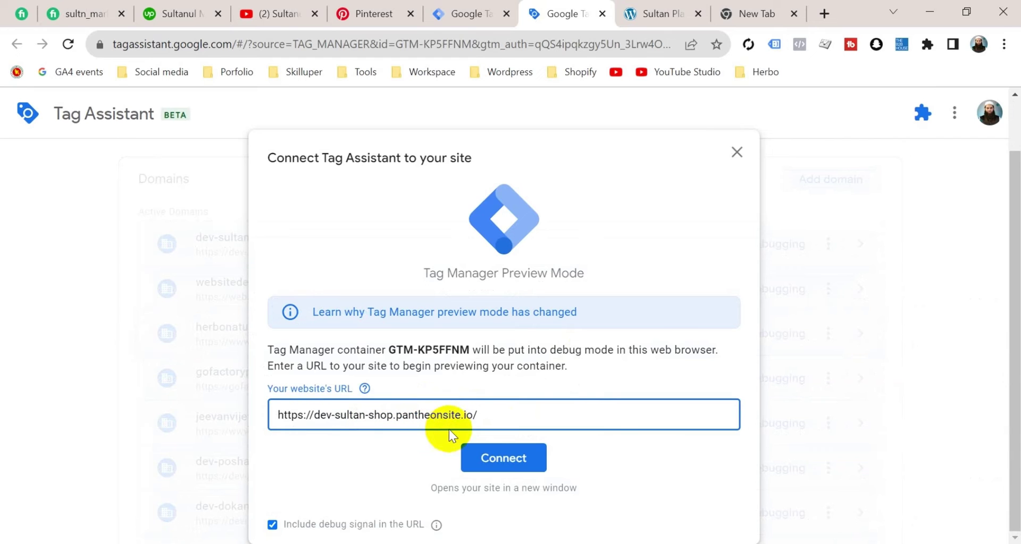
click(509, 458)
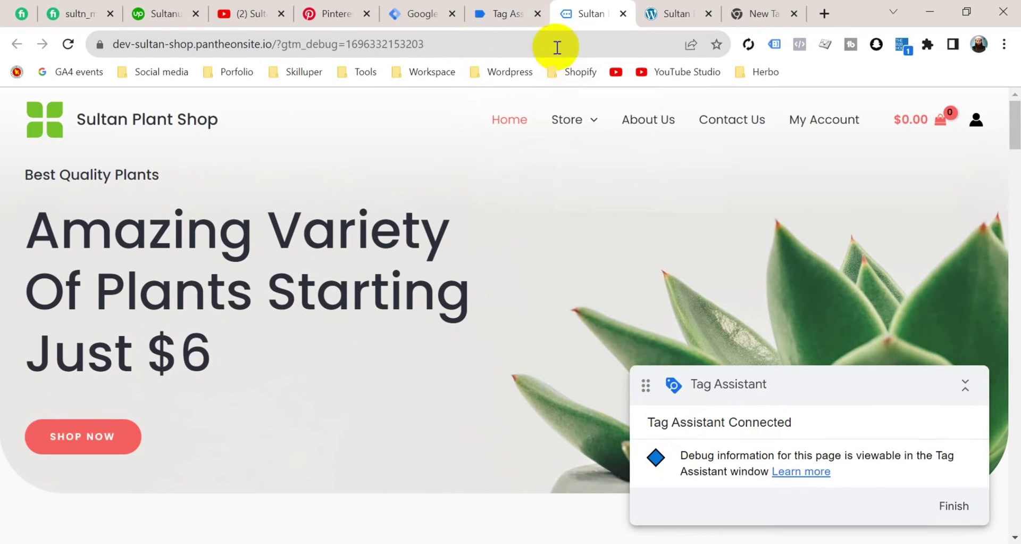
click(510, 15)
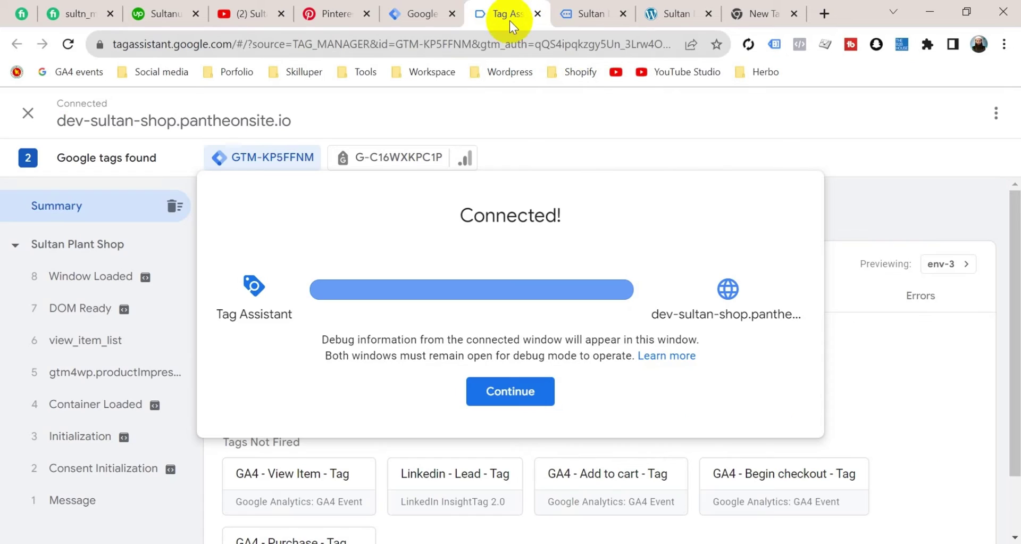
click(526, 391)
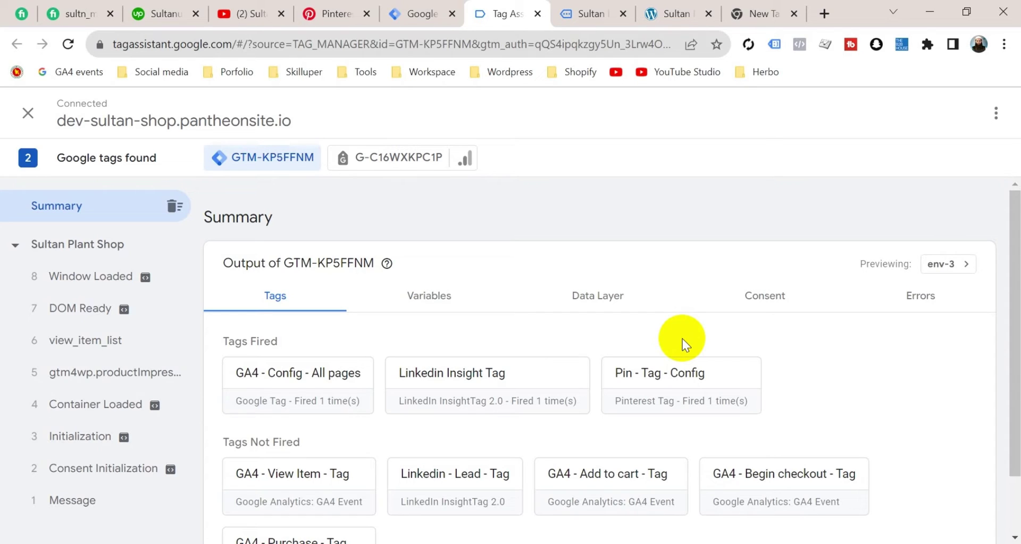
- Search 'pinterest tag helper' in a new tab and open its Chrome Web Store listing
click(764, 11)
click(489, 330)
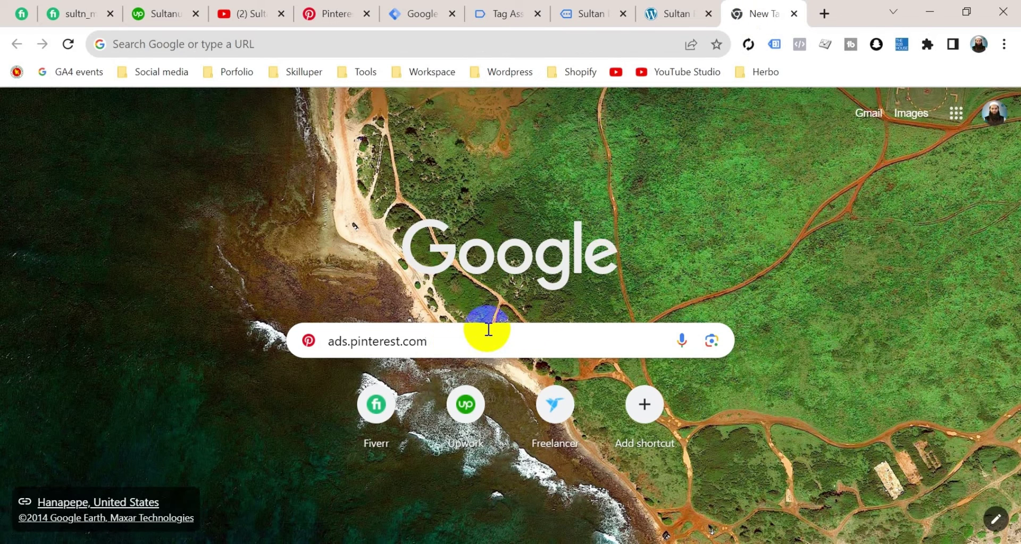
key(ctrl+a)
key(BackSpace)
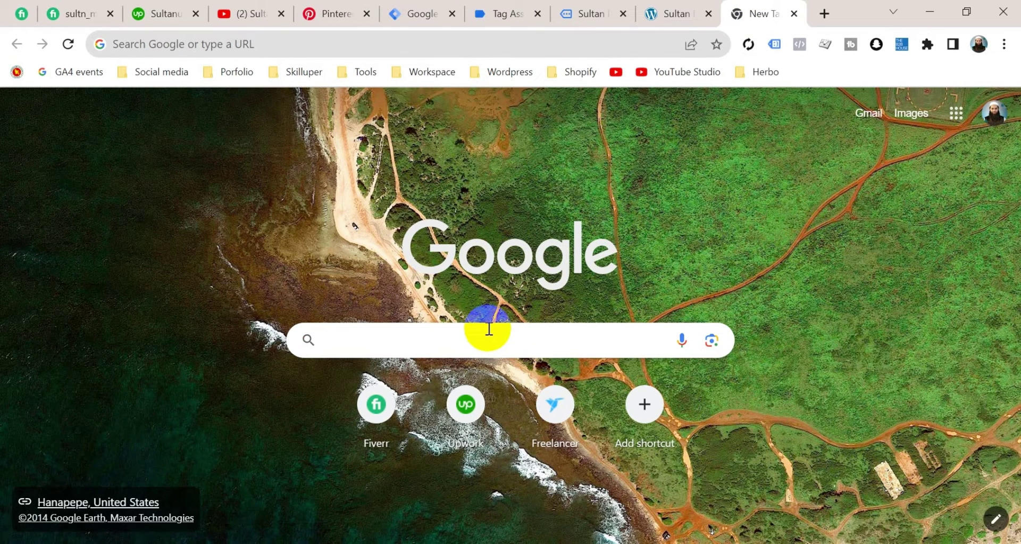
text(pinterest tag helper)
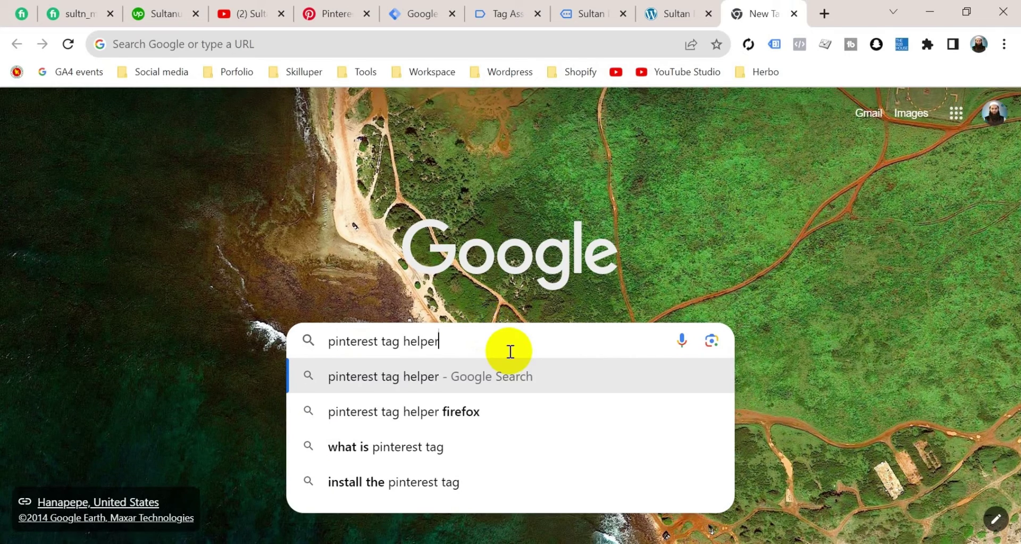
key(Return)
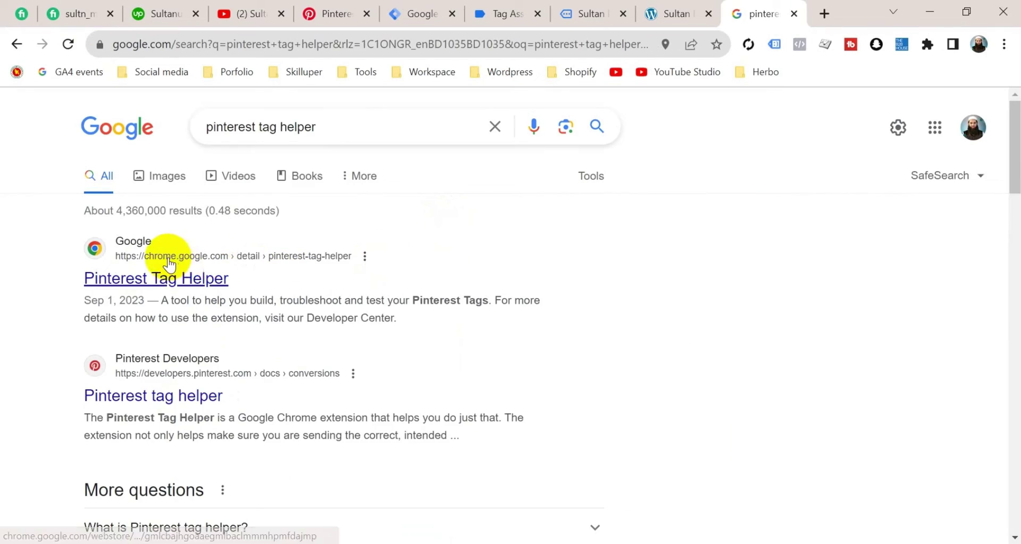
click(143, 285)
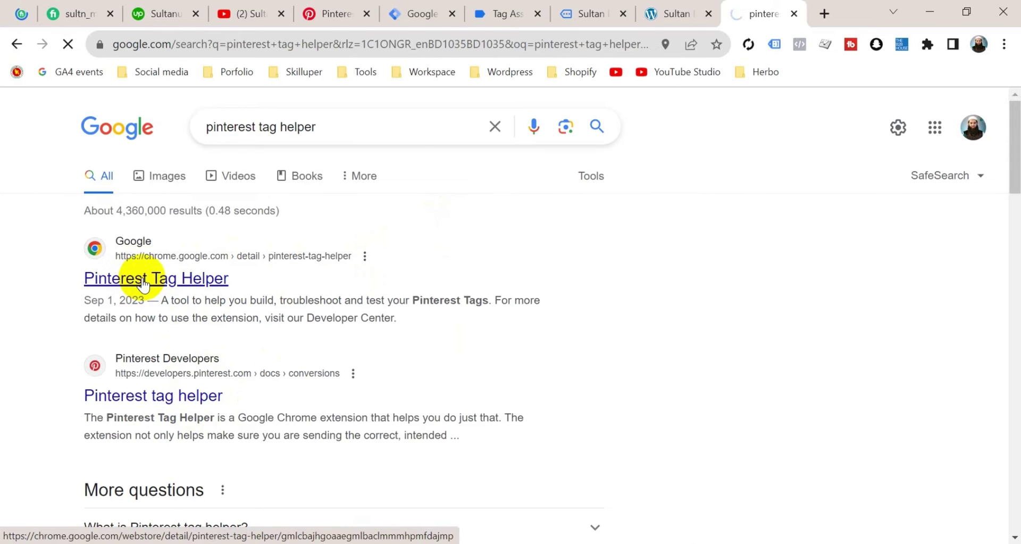
- Add Pinterest Tag Helper to Chrome and pin it in the Extensions menu
click(848, 225)
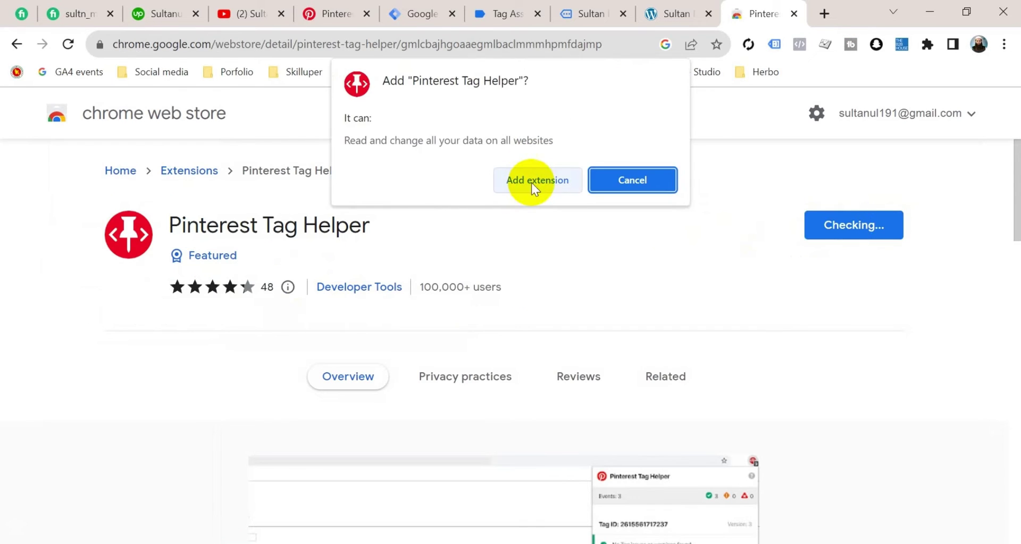
click(542, 177)
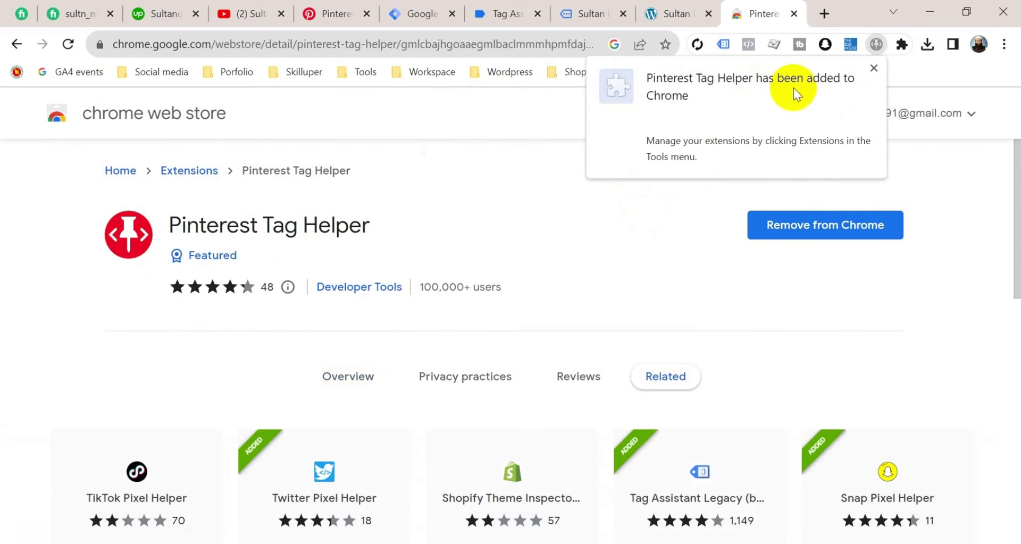
click(874, 69)
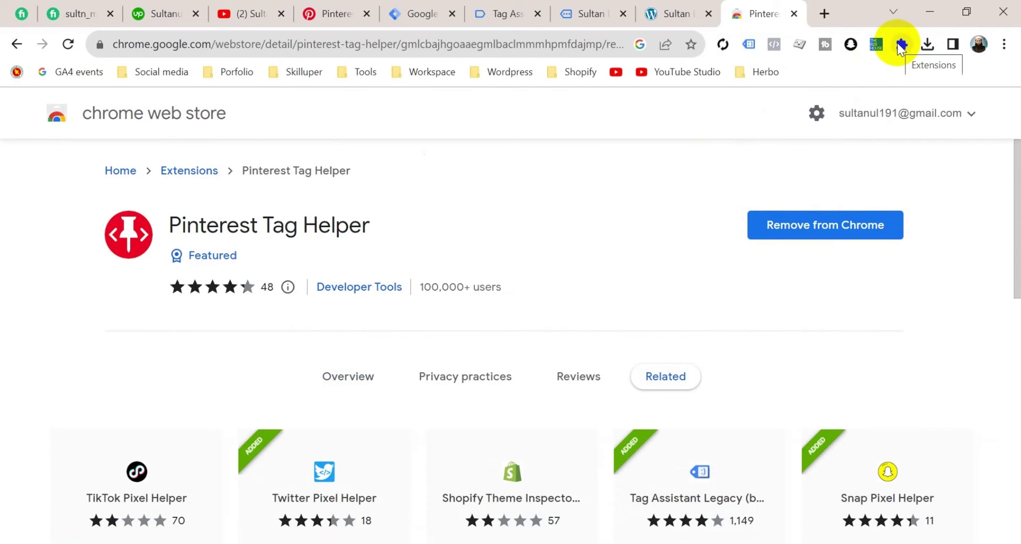
click(903, 44)
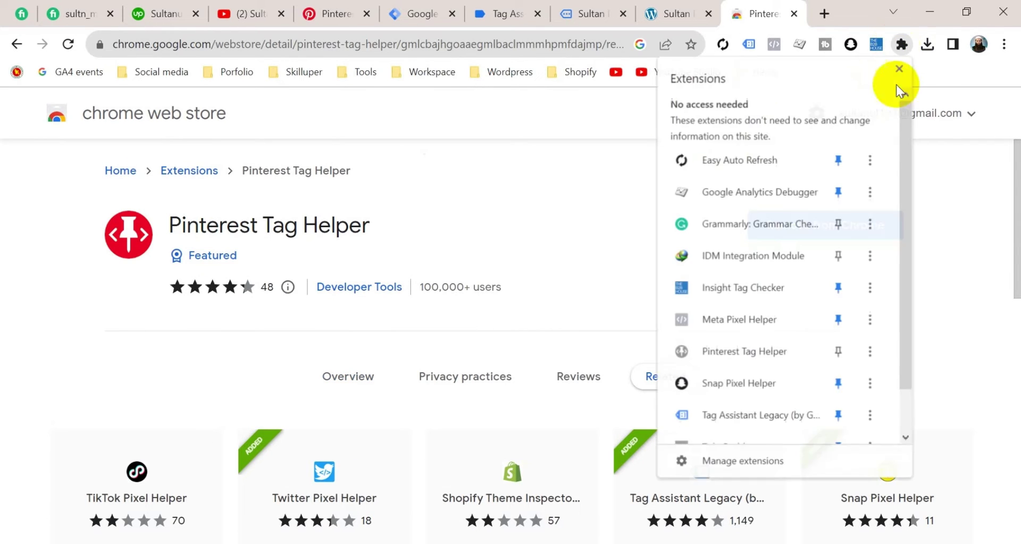
click(839, 352)
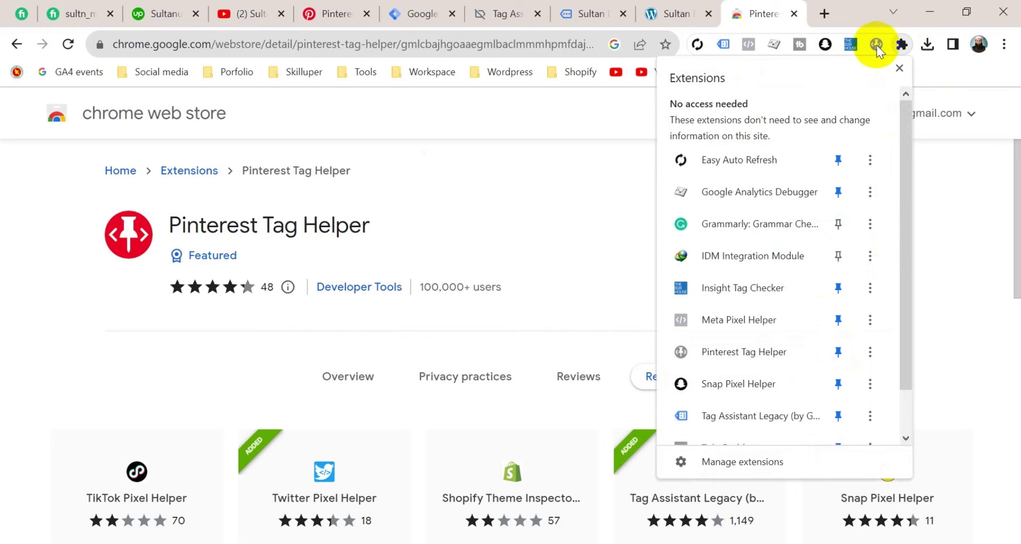
click(586, 11)
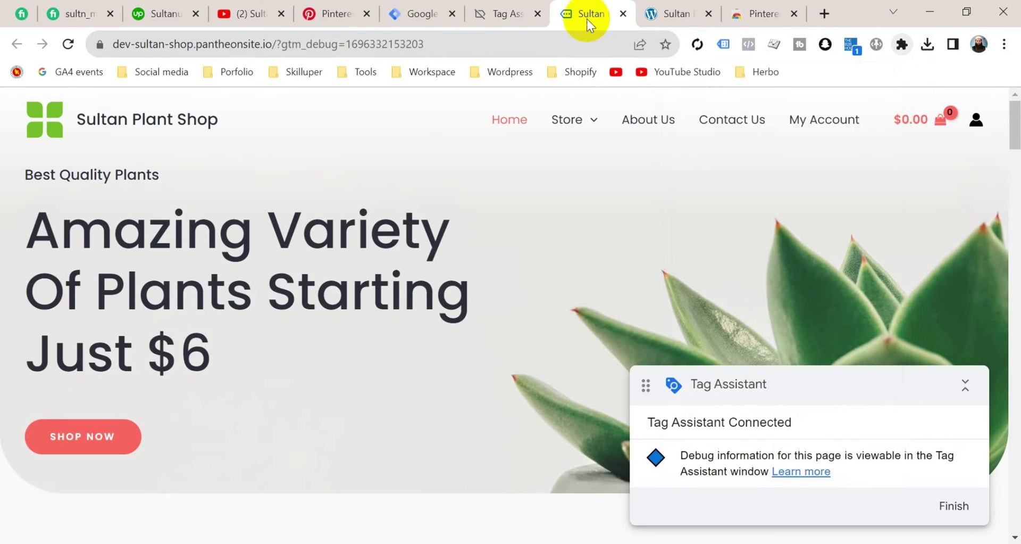
click(68, 44)
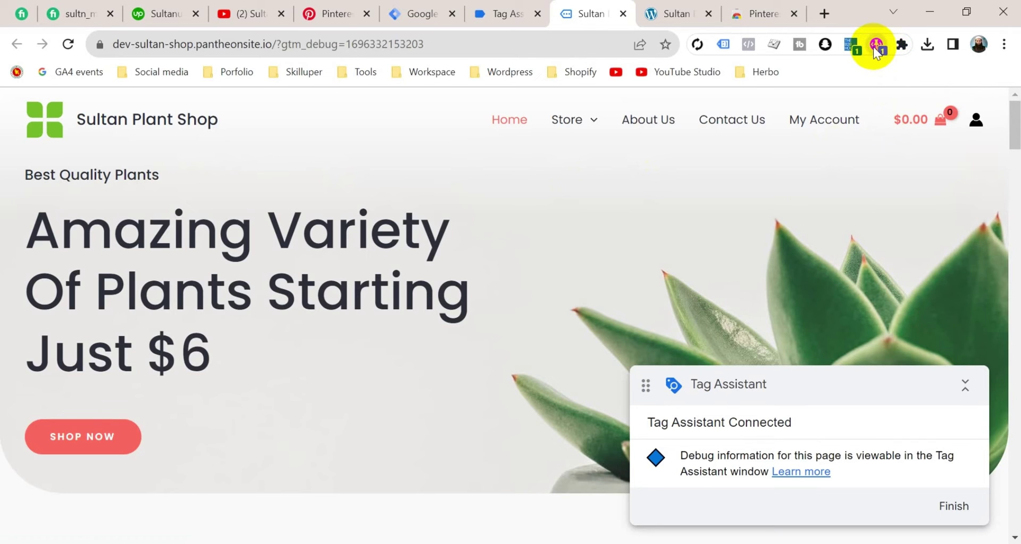
click(877, 45)
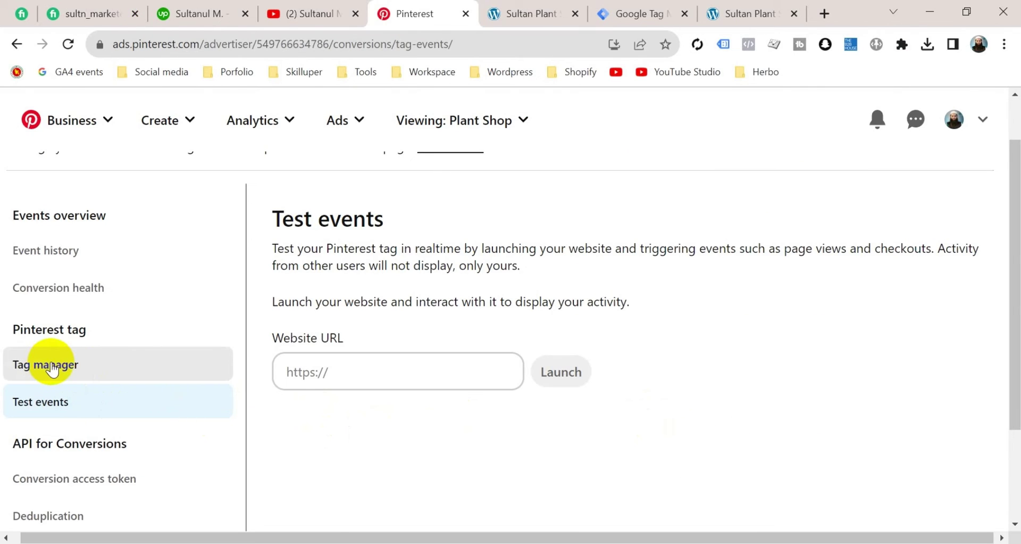
click(54, 366)
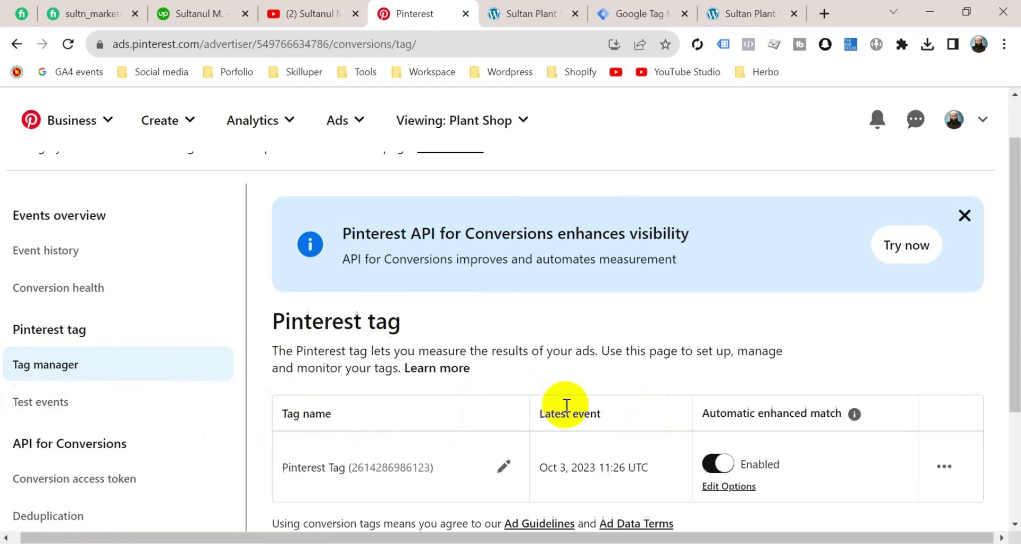
- Scan the Tag manager list for the Pinterest Tag's latest event, Oct 3, 2023 11:26 UTC
scroll(396, 458, down, 1)
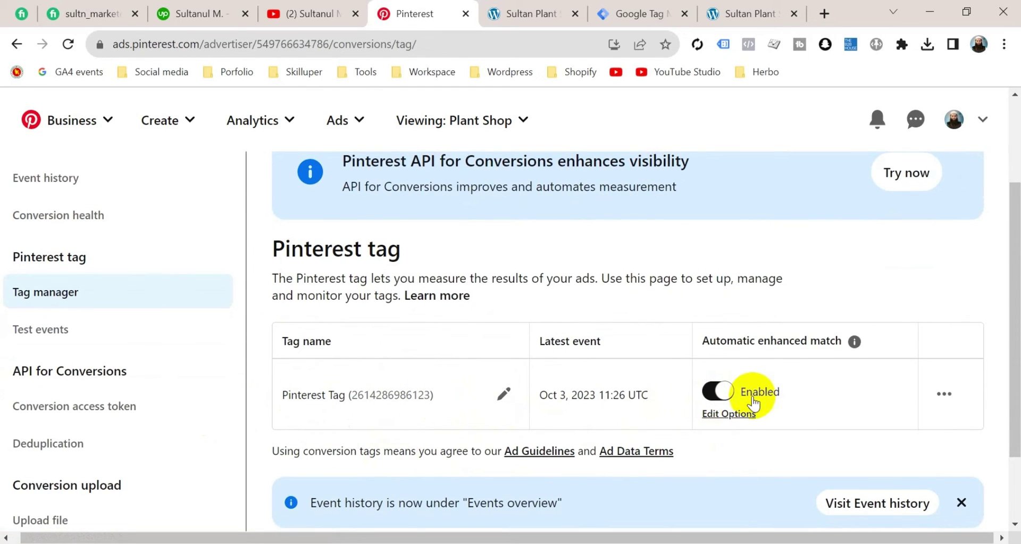
scroll(126, 310, up, 1)
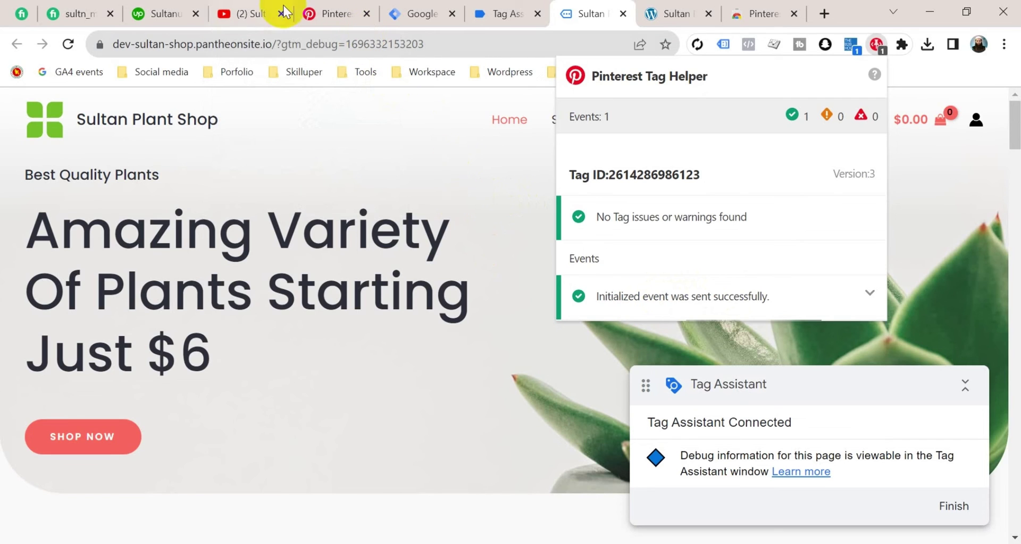
- Cycle through the Fiverr and Upwork profile tabs, finishing on the YouTube channel page
click(247, 15)
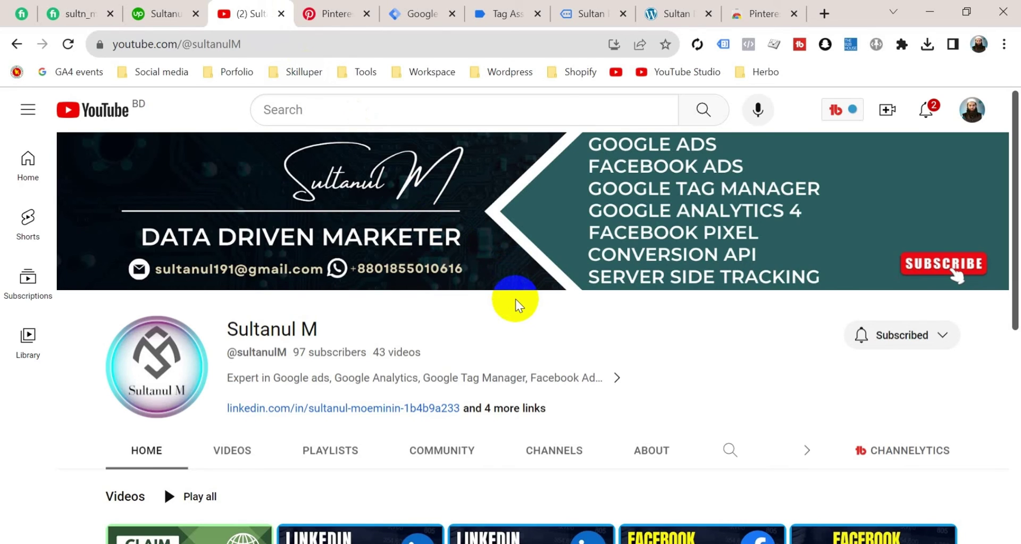
click(84, 16)
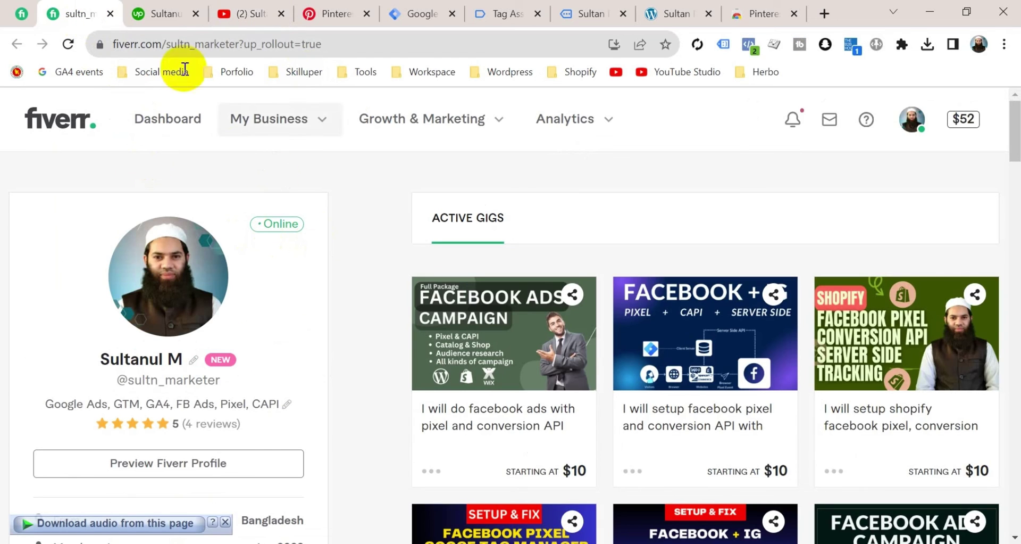
click(163, 16)
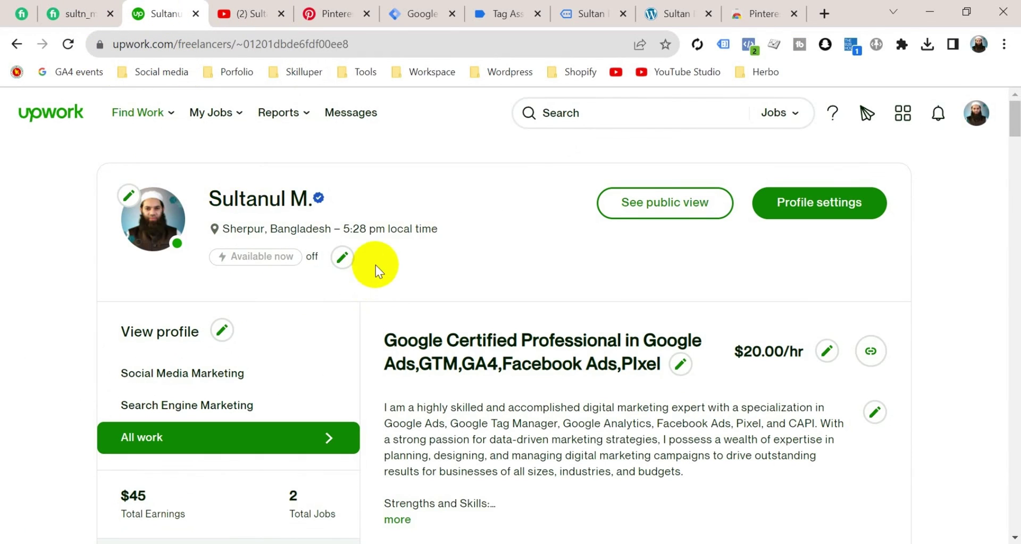
click(250, 15)
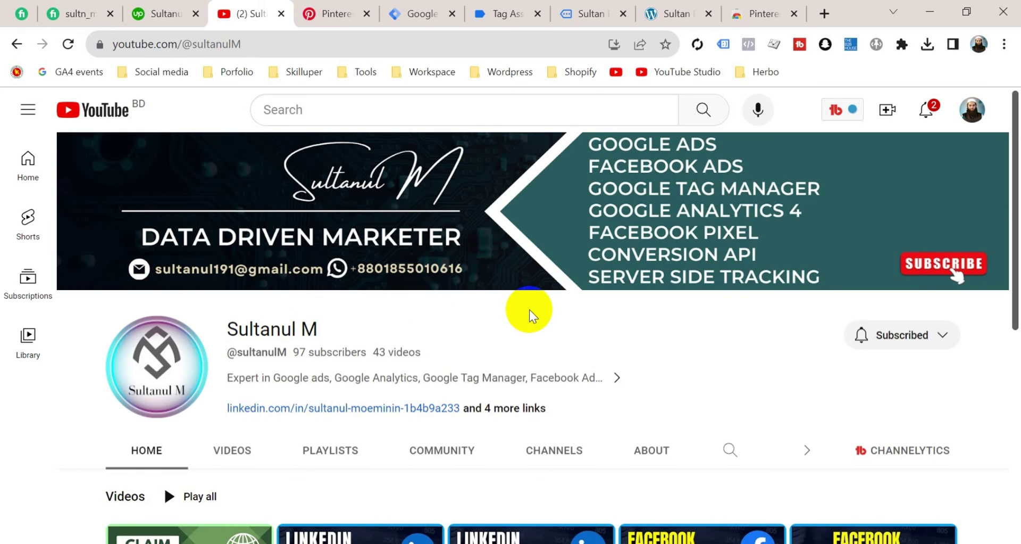
click(79, 13)
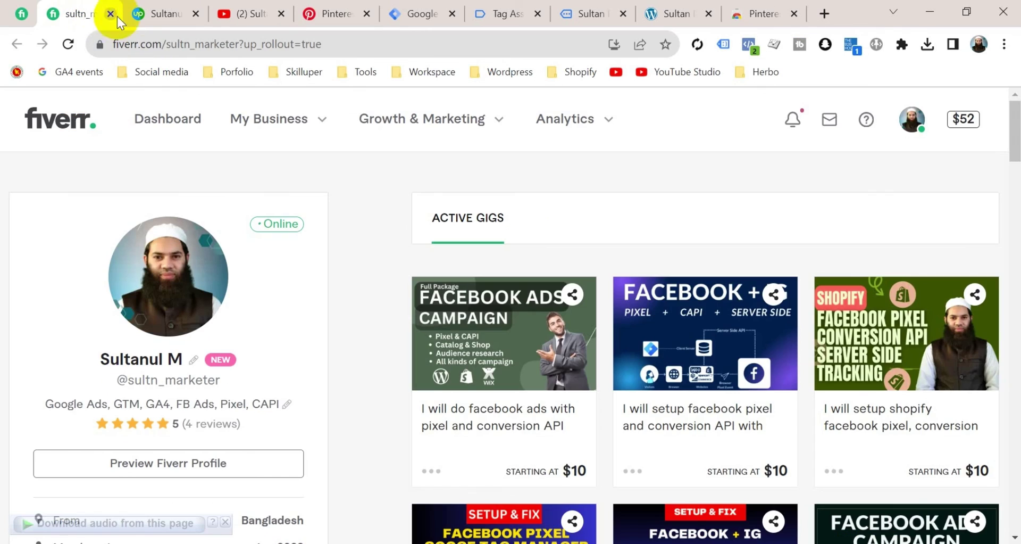
click(165, 18)
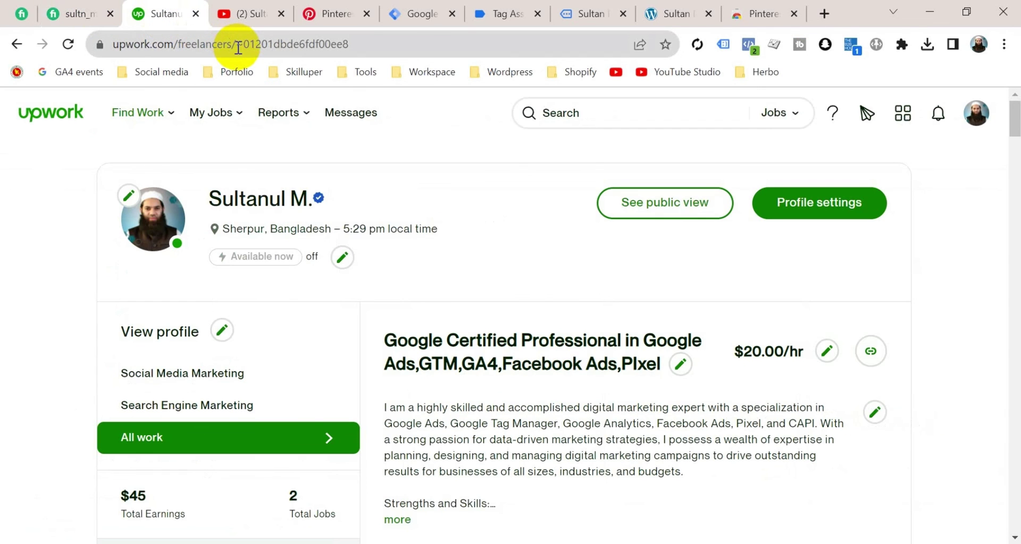
mouse_move(283, 112)
key(ctrl+Tab)
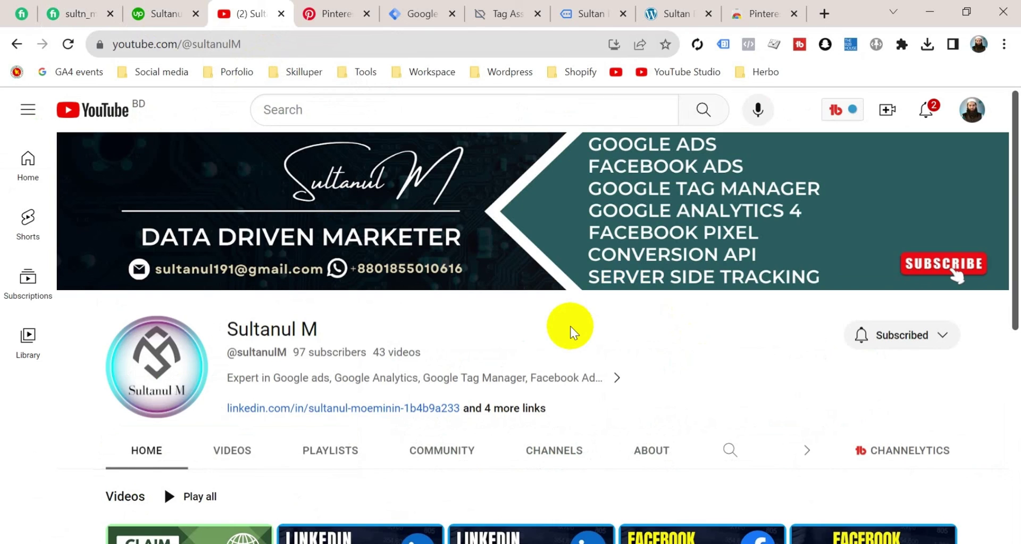